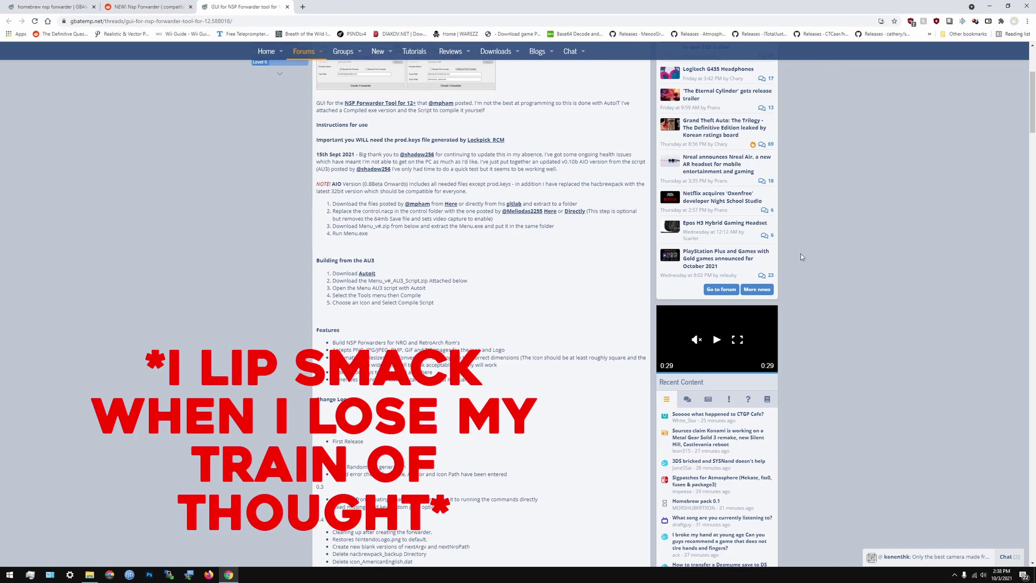
# Review the NSP Forwarder thread's instructions, changelog and attachments, and glance at the related Reddit post
pyautogui.scroll(4, 801, 254)
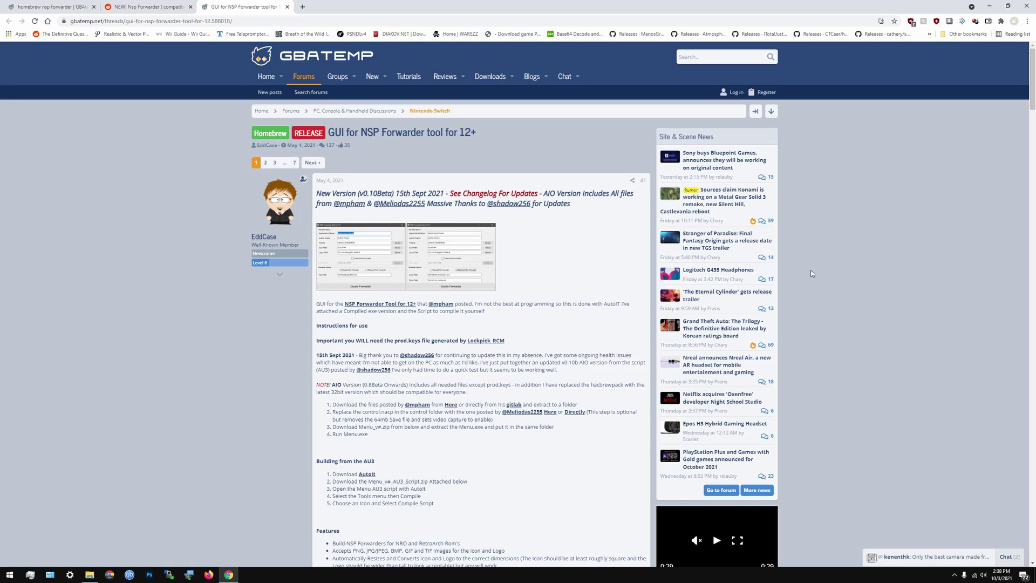
pyautogui.scroll(-20, 730, 135)
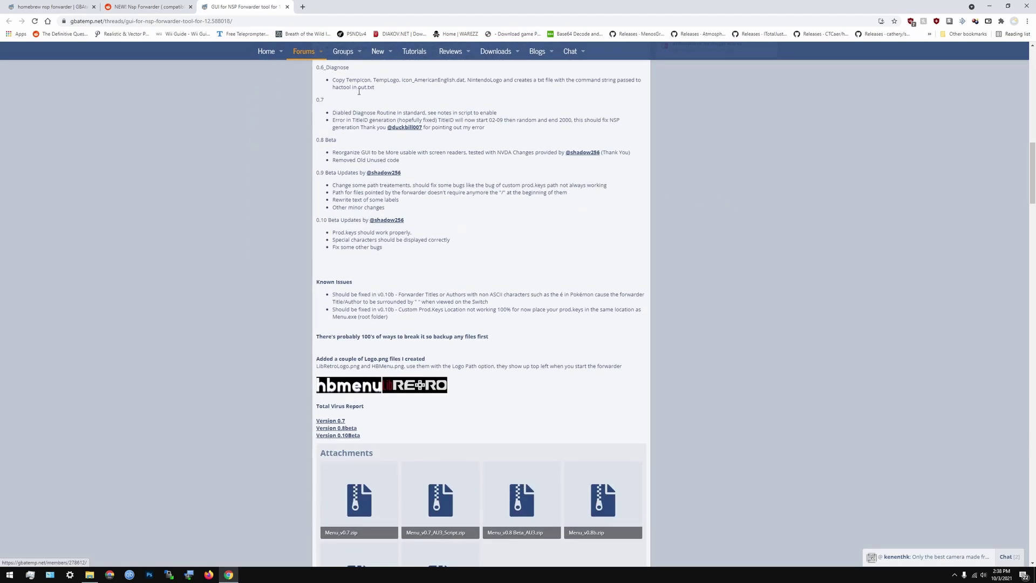
pyautogui.hotkey('ctrl', 'shift', 'Tab')
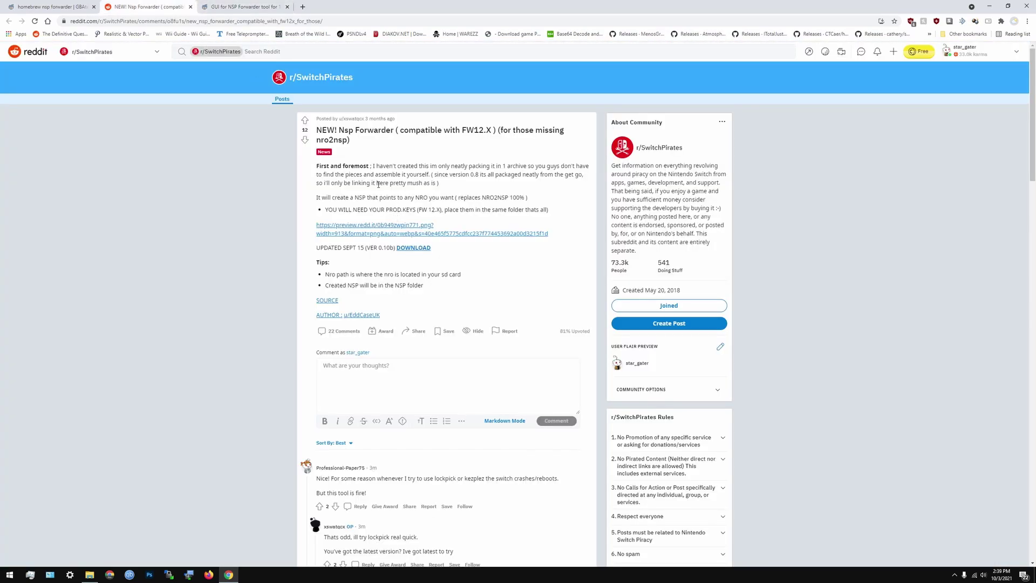
pyautogui.hotkey('ctrl', 'Tab')
pyautogui.scroll(-15, 552, 238)
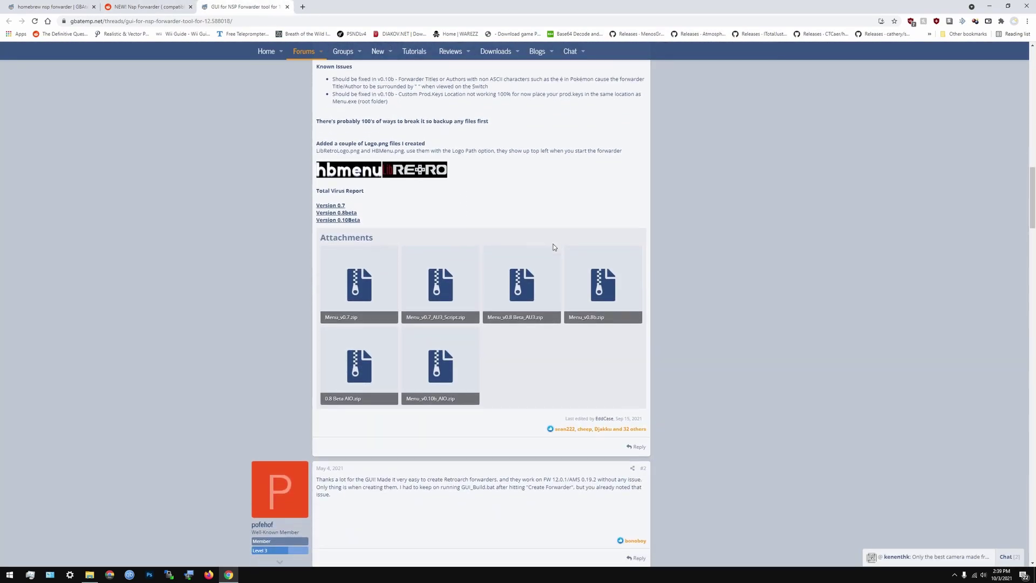
pyautogui.scroll(15, 552, 237)
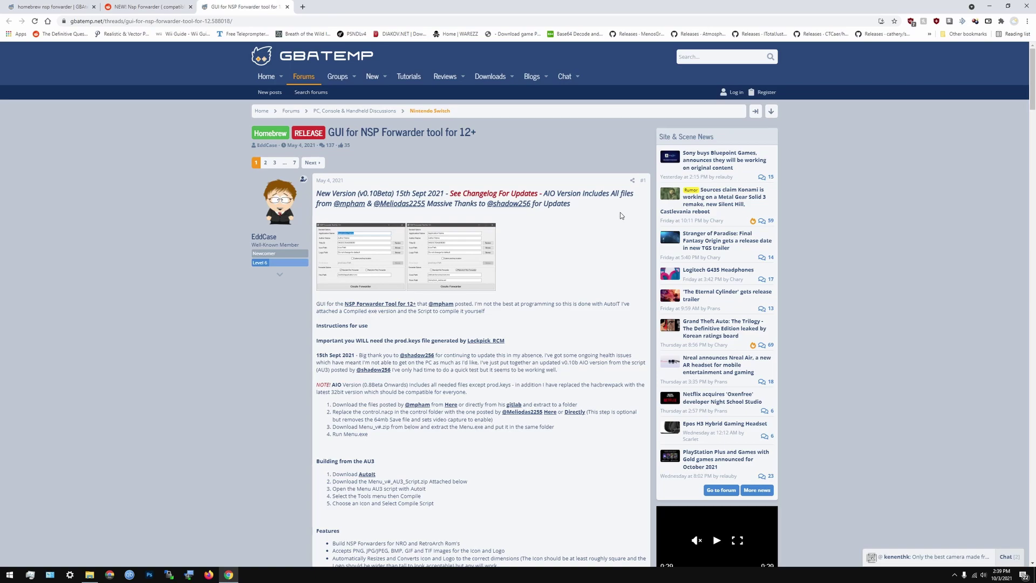
pyautogui.scroll(-3, 541, 197)
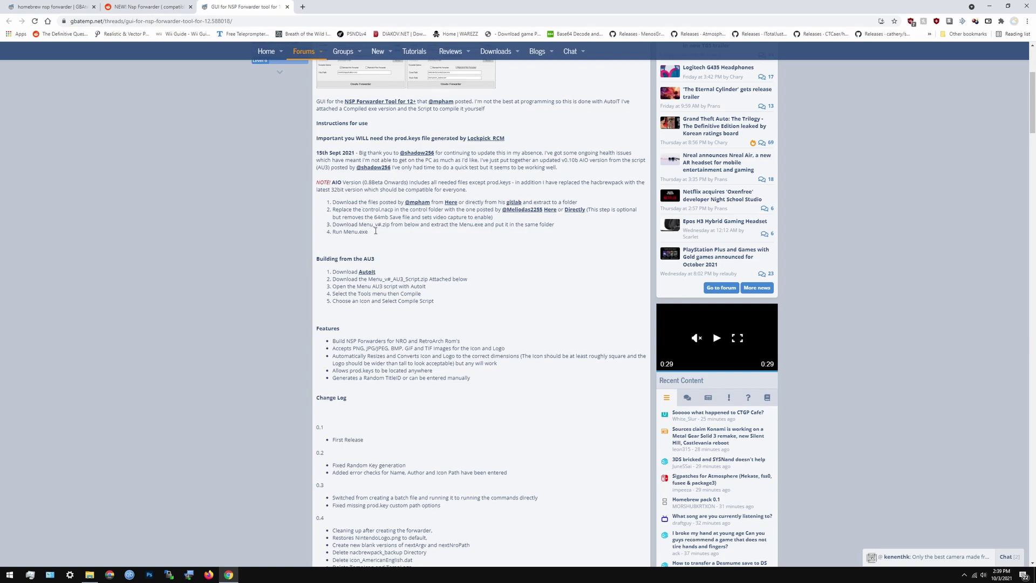
# Switch to File Explorer and examine the contents of prod.keys in the Menu_v0.10b_AIO folder
pyautogui.click(90, 574)
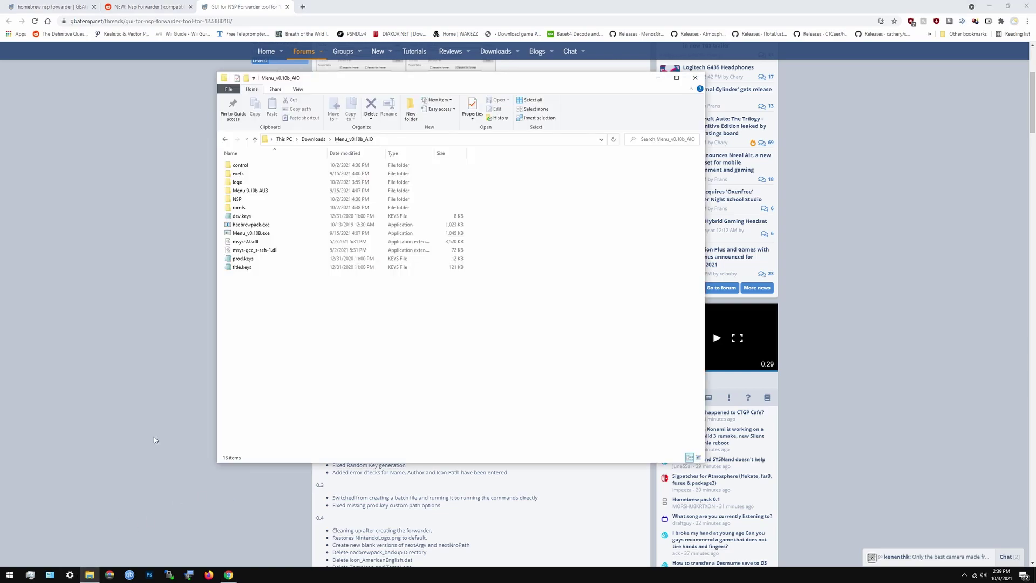
pyautogui.click(253, 261)
pyautogui.doubleClick(254, 263)
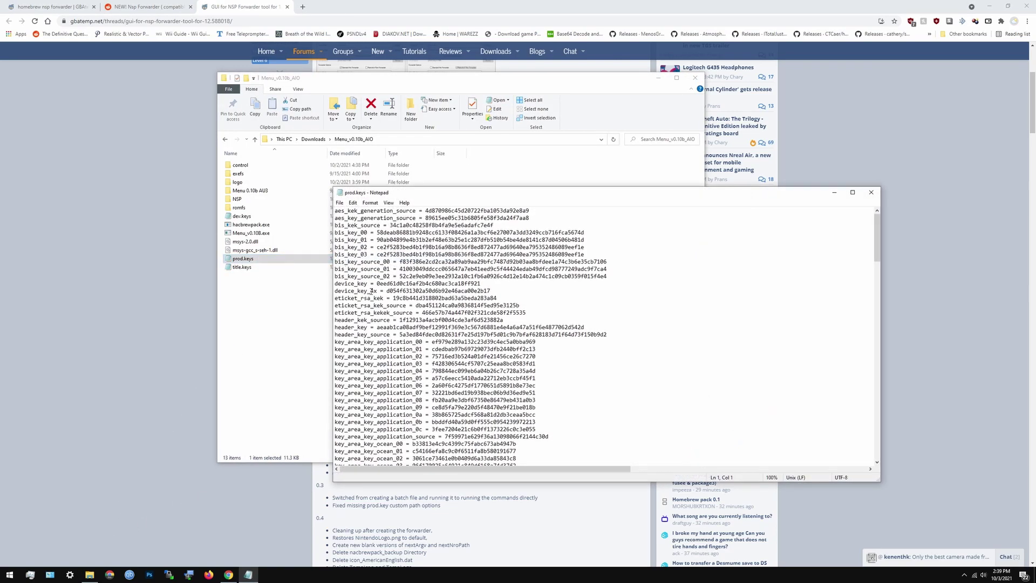
pyautogui.scroll(-20, 808, 238)
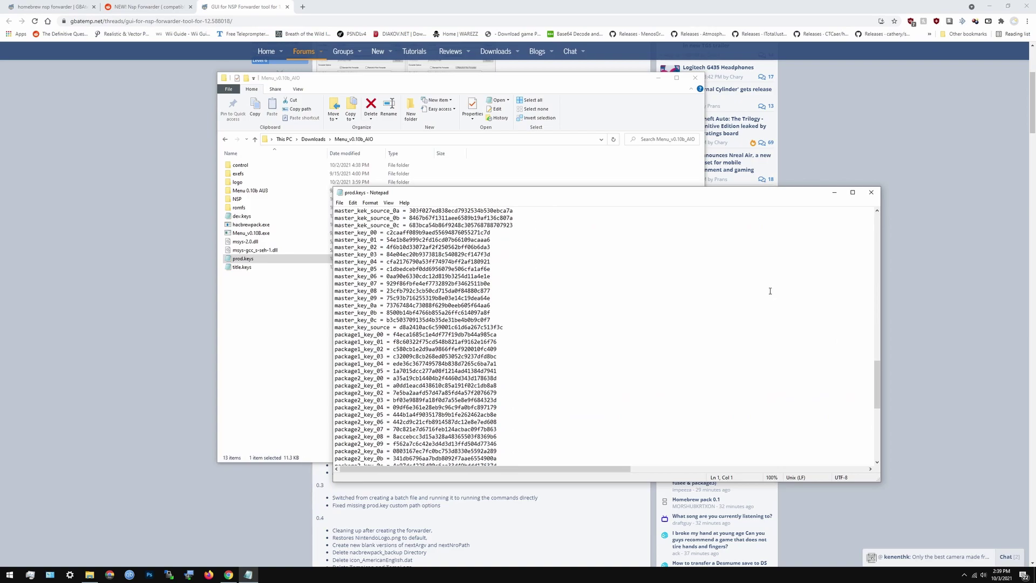
pyautogui.click(871, 192)
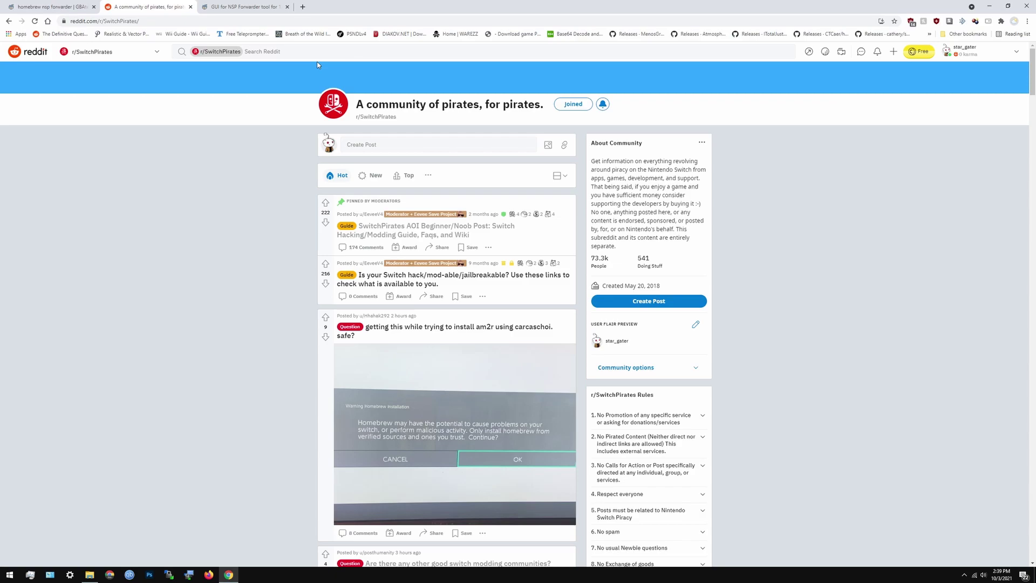
# Switch to WinSCP's Switch session and navigate from the Nintendo album folder up to the SD card's root
pyautogui.hotkey('ctrl', 'Tab')
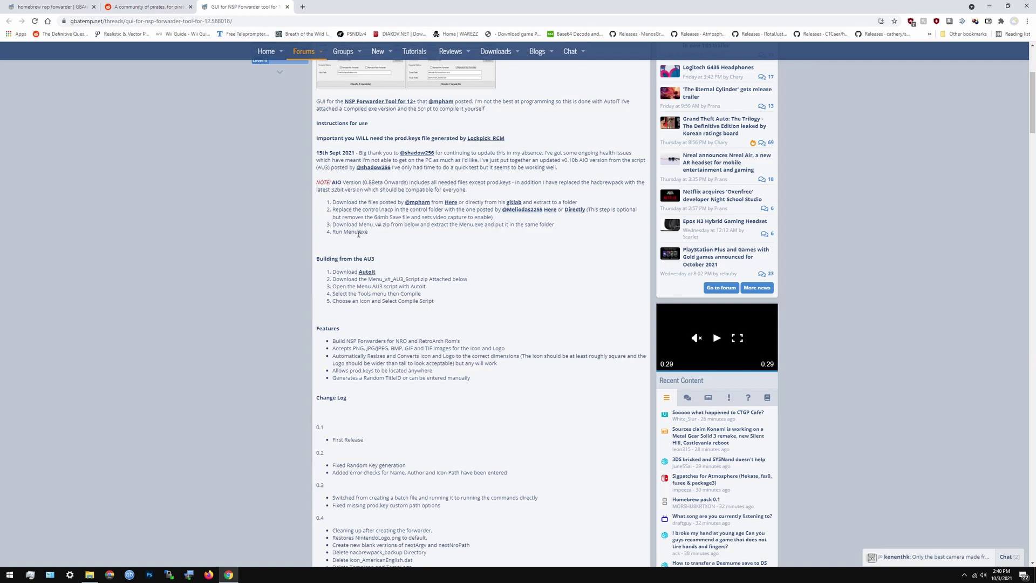
pyautogui.click(2, 567)
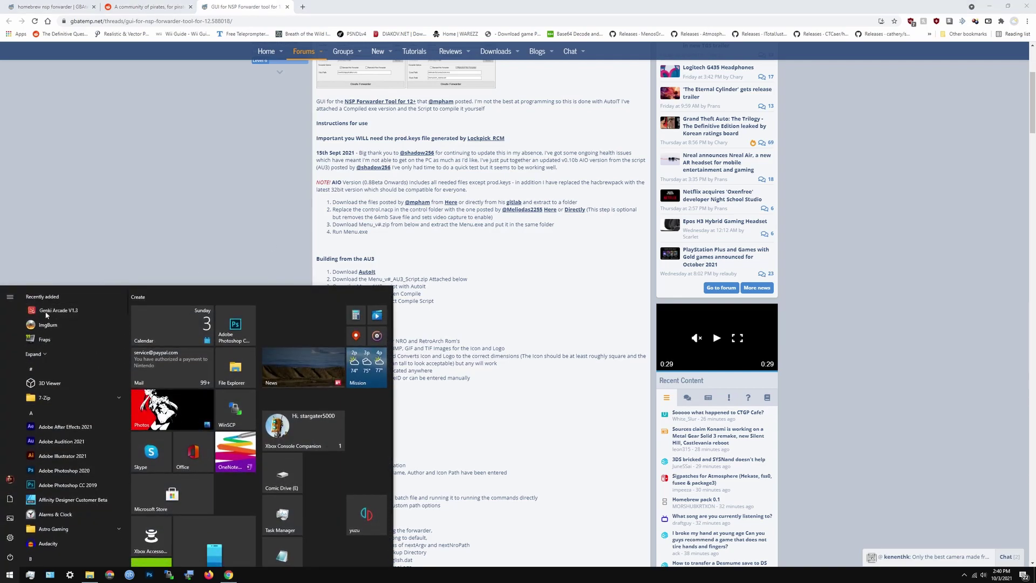
pyautogui.click(357, 313)
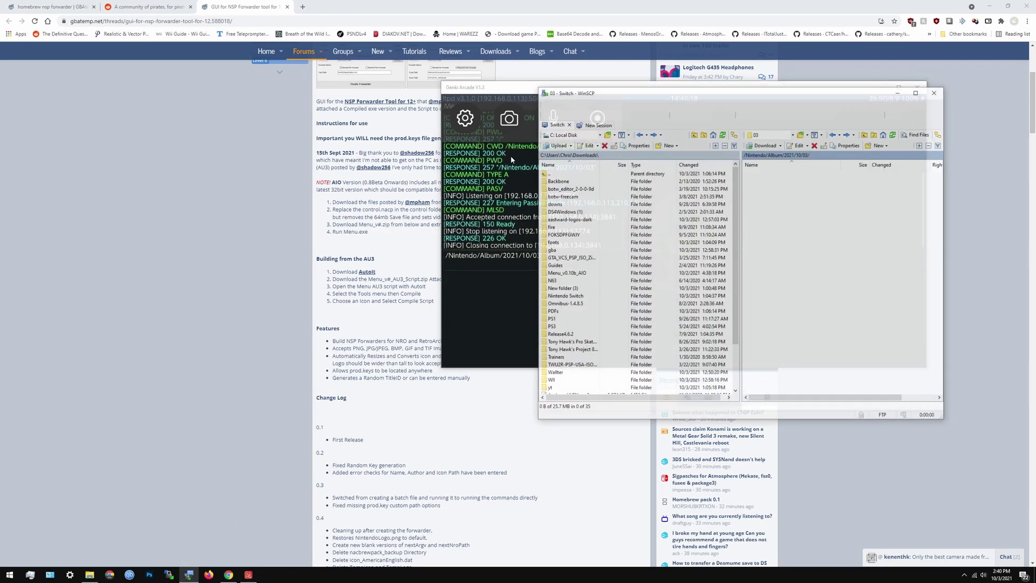
pyautogui.doubleClick(773, 174)
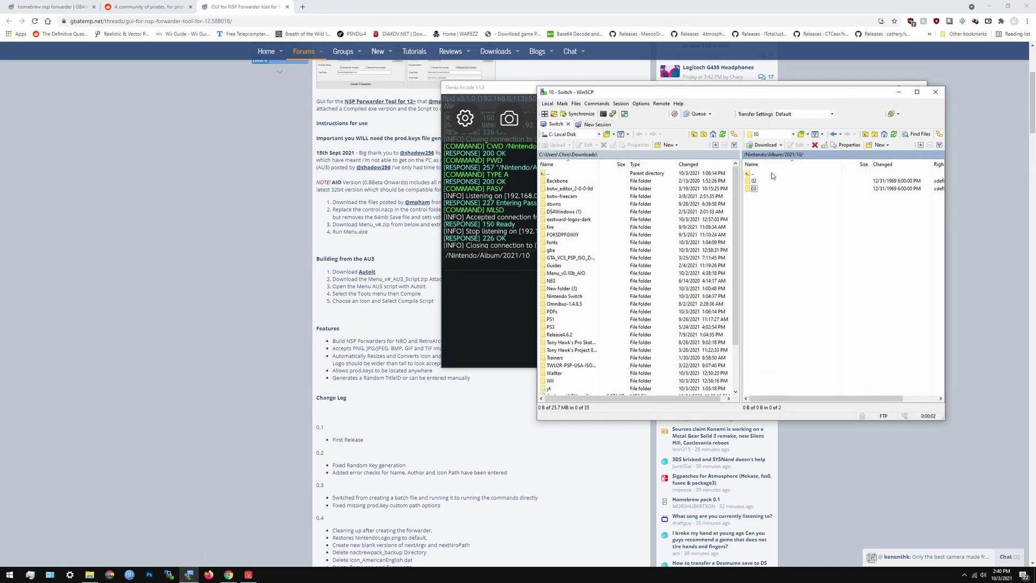
pyautogui.doubleClick(773, 174)
pyautogui.doubleClick(773, 173)
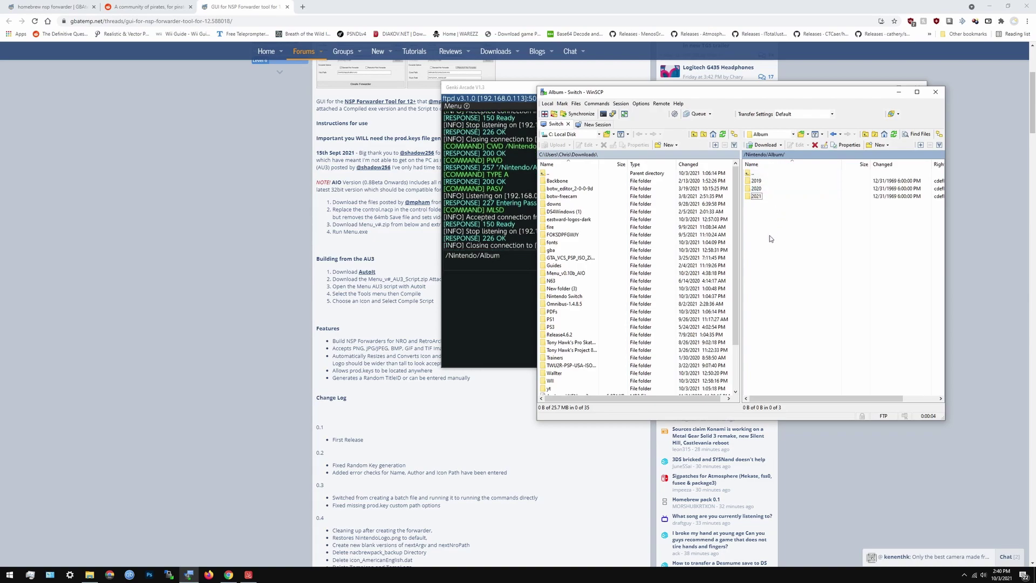
pyautogui.press('BackSpace')
pyautogui.doubleClick(772, 174)
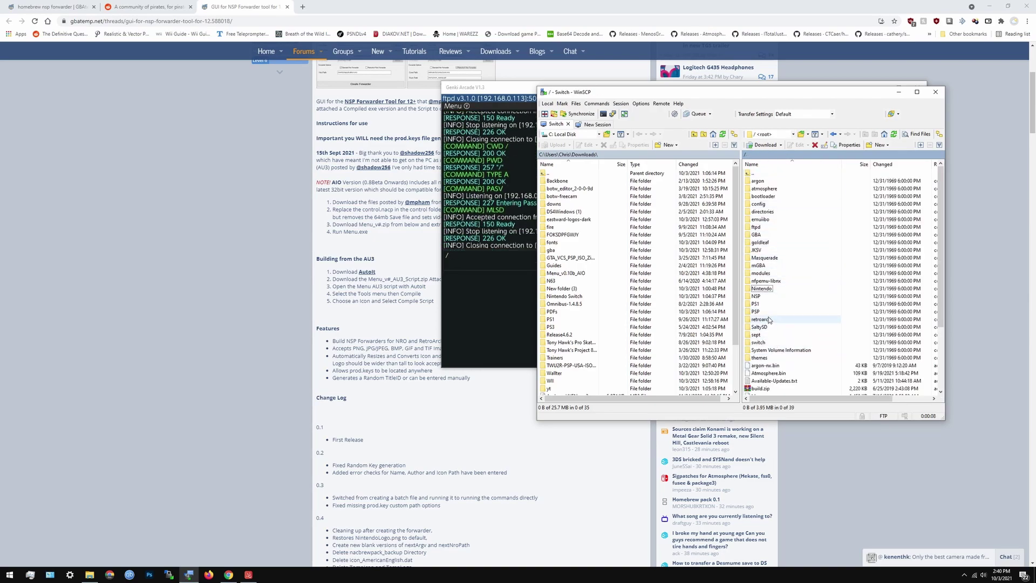
# Examine the homebrew and key files in the console's switch folder and return to the root
pyautogui.doubleClick(761, 342)
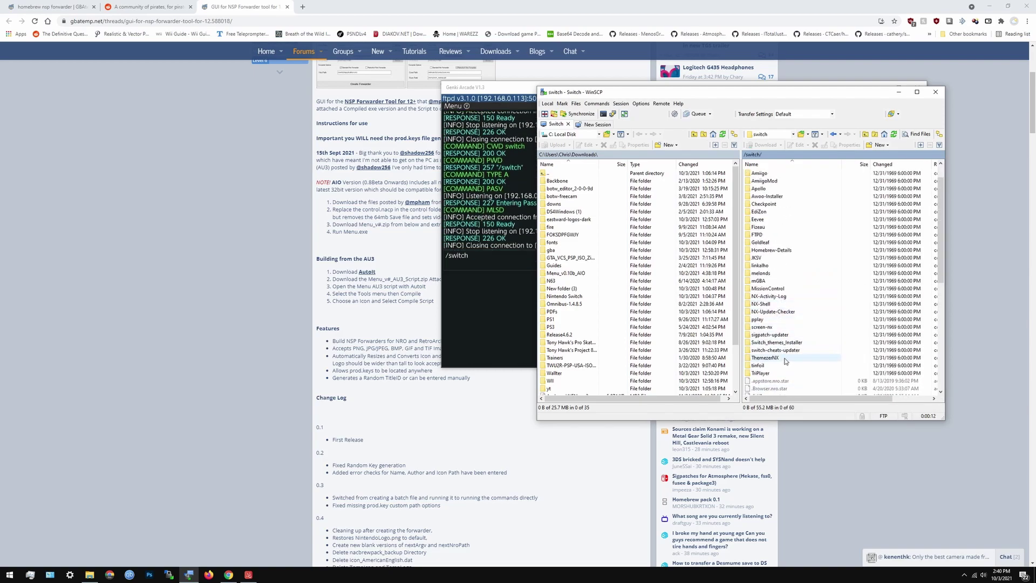
pyautogui.scroll(-9, 784, 369)
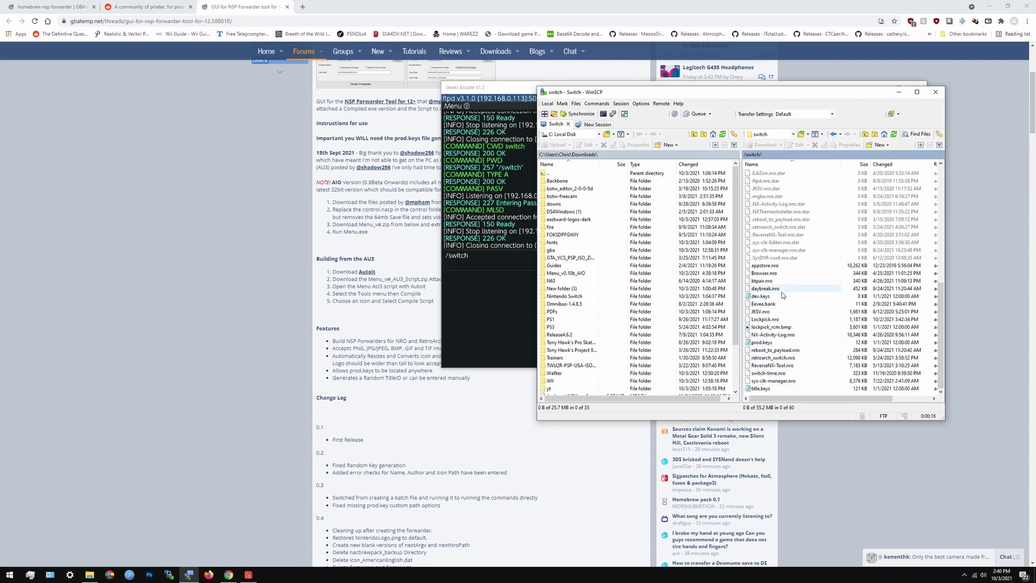
pyautogui.scroll(8, 788, 302)
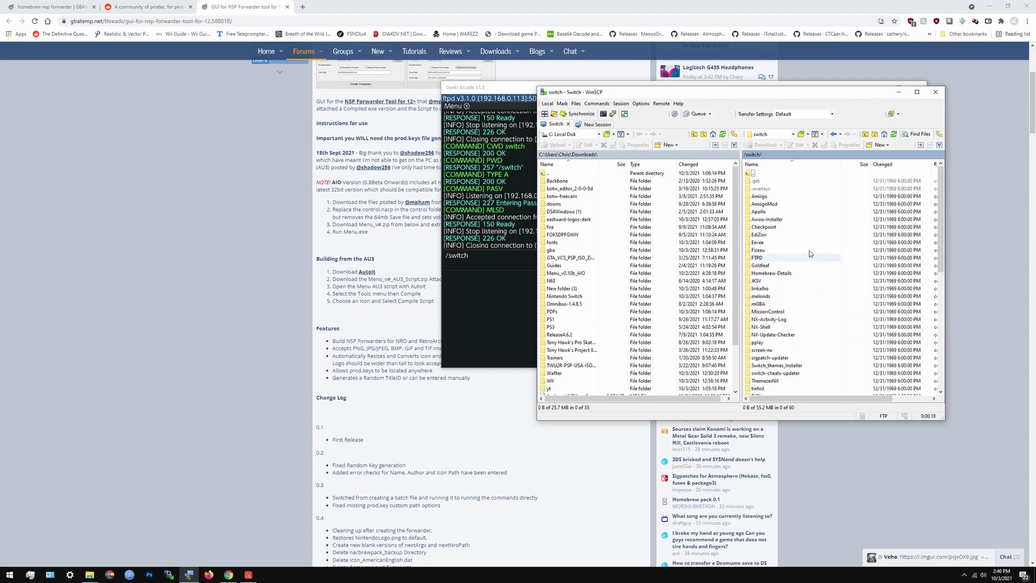
pyautogui.scroll(3, 787, 216)
pyautogui.doubleClick(784, 175)
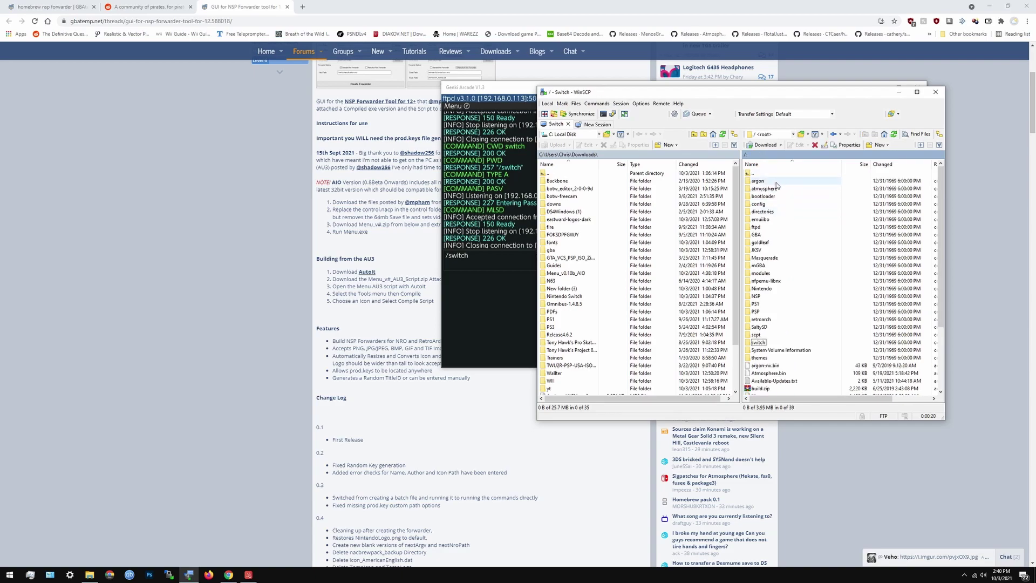
# Examine the payload files in the console's bootloader/payloads folder and return to the root
pyautogui.doubleClick(775, 197)
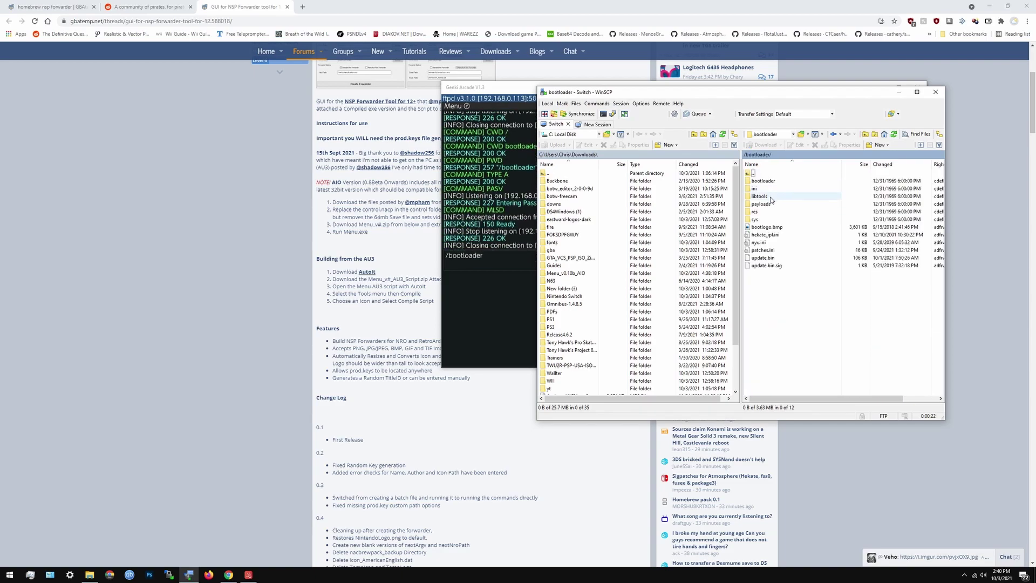
pyautogui.doubleClick(771, 205)
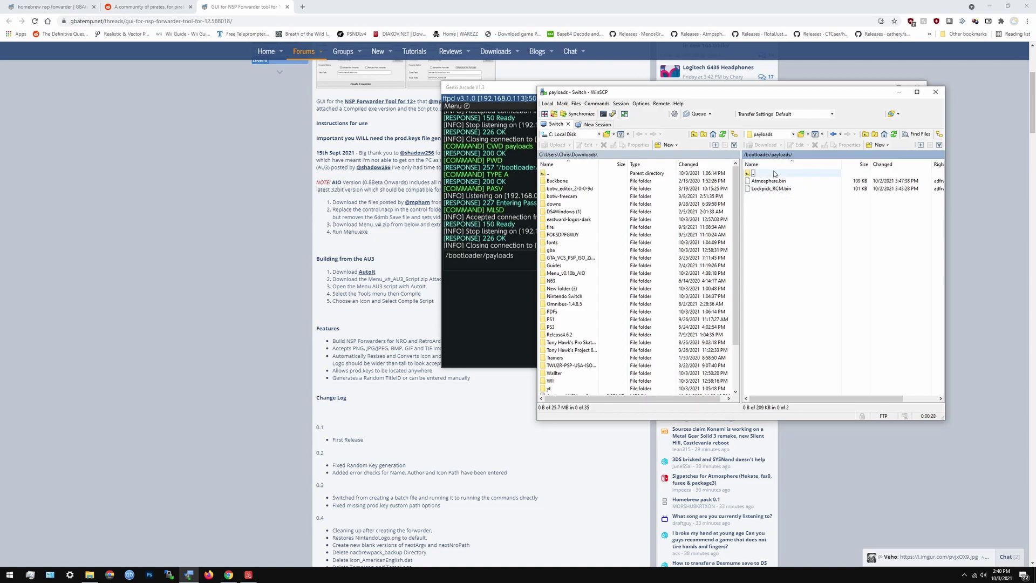
pyautogui.doubleClick(774, 173)
pyautogui.doubleClick(774, 173)
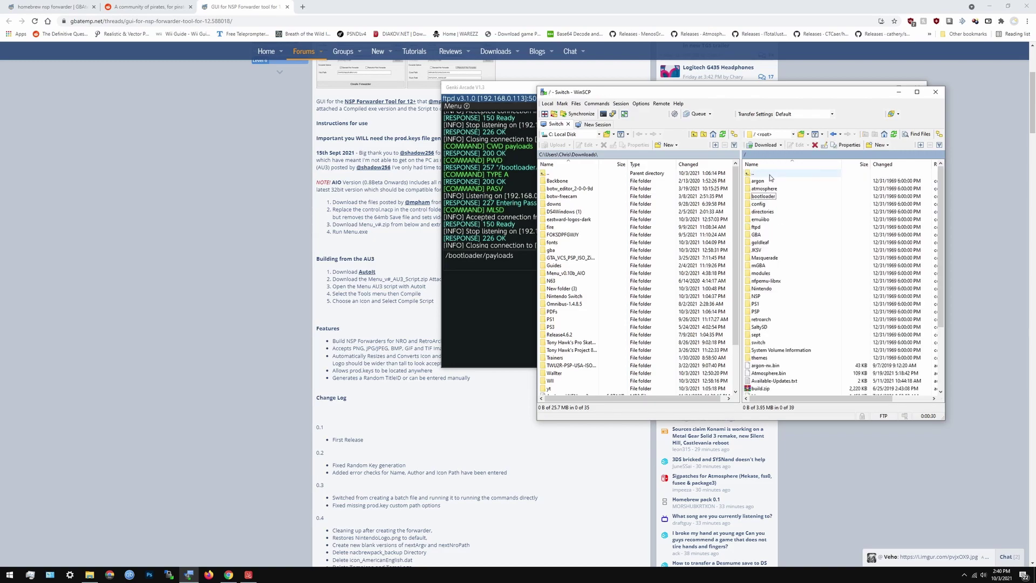
# Minimize WinSCP and bring the browser's forum thread in front of the Genki Arcade window
pyautogui.click(898, 92)
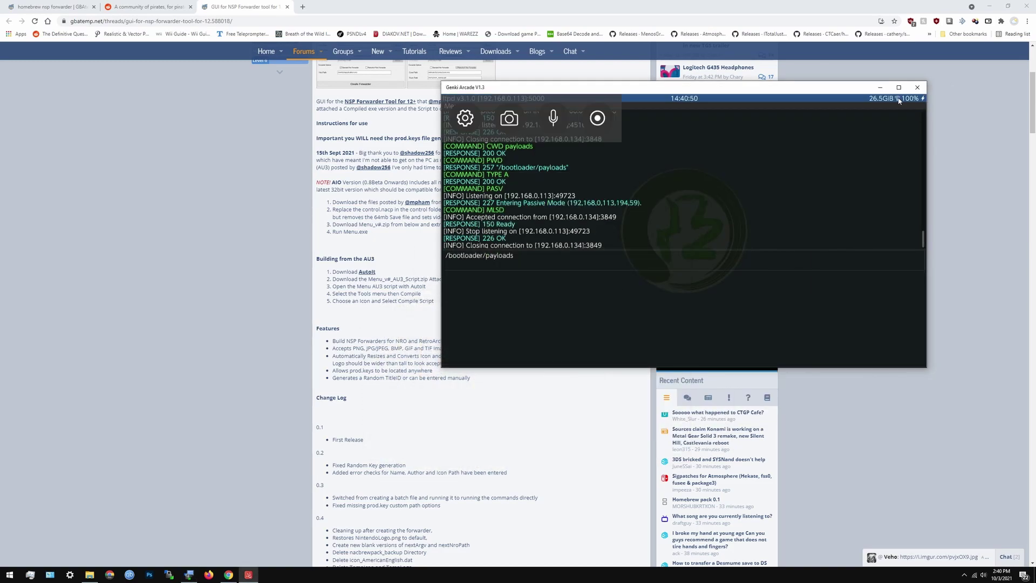
pyautogui.moveTo(800, 90); pyautogui.dragTo(405, 222)
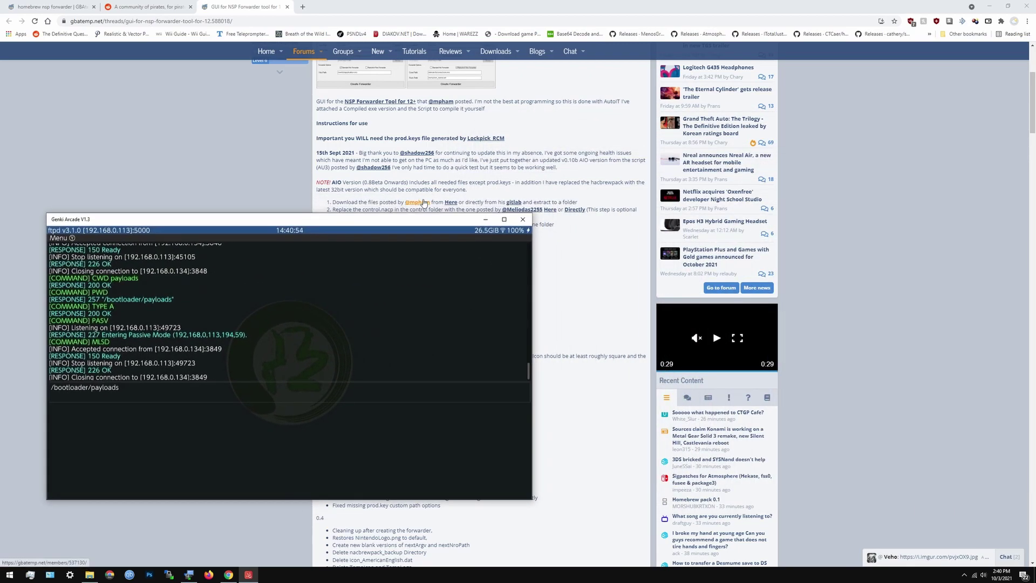
pyautogui.moveTo(424, 203)
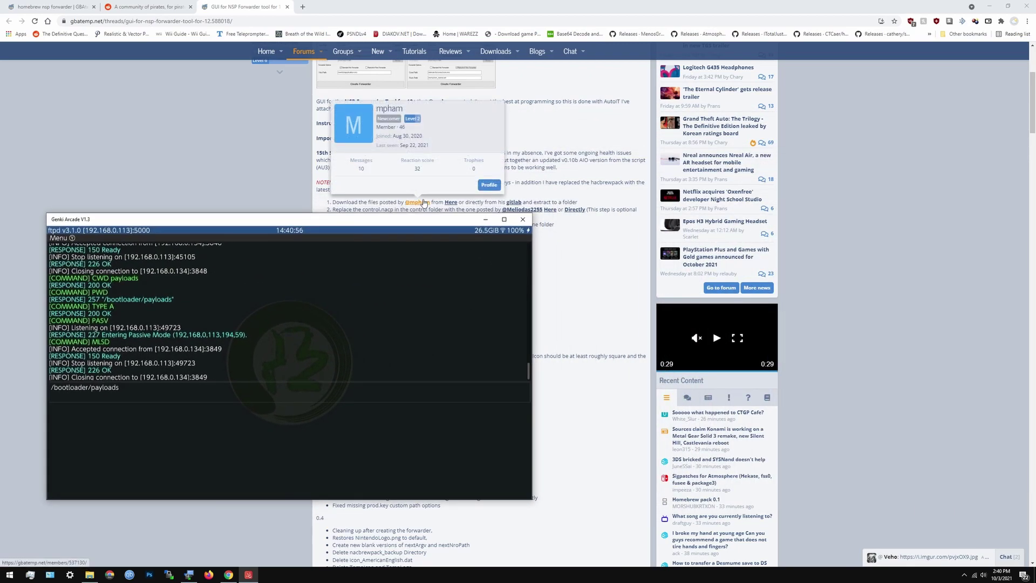
pyautogui.click(229, 144)
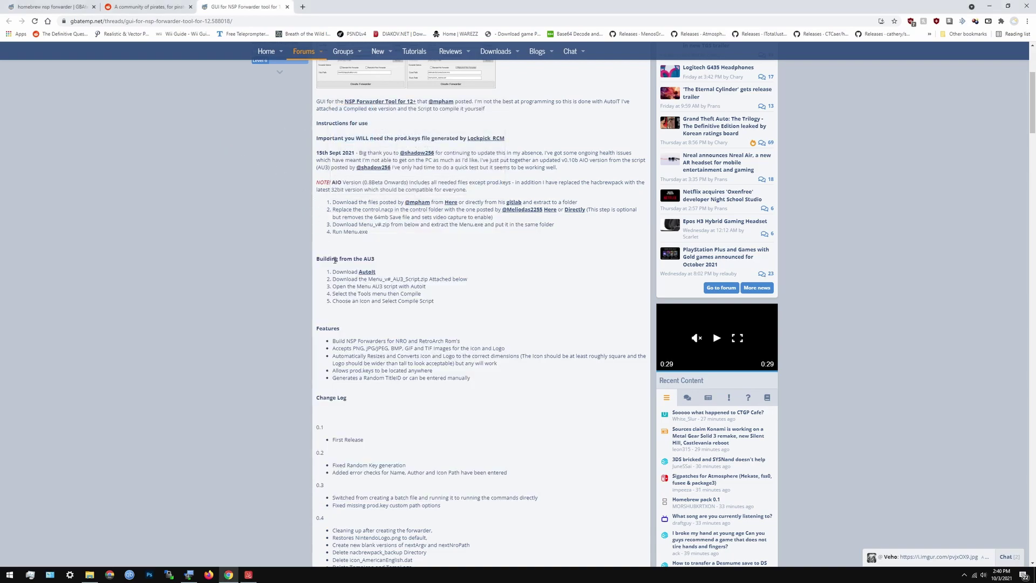
# Check the NSP subfolder of Menu_v0.10b_AIO in File Explorer and launch Menu_v0.10B.exe
pyautogui.click(89, 574)
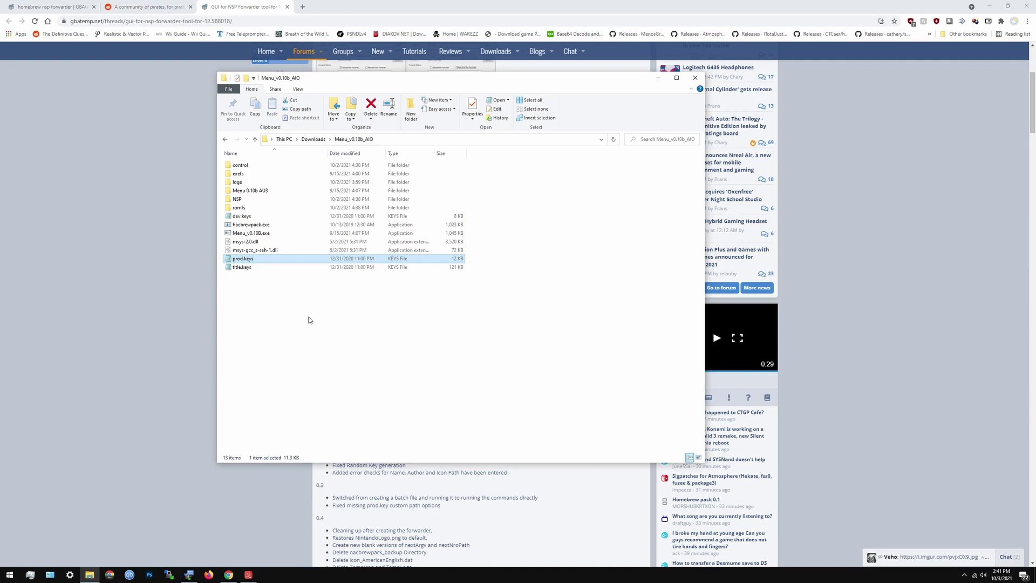
pyautogui.doubleClick(251, 199)
pyautogui.click(225, 140)
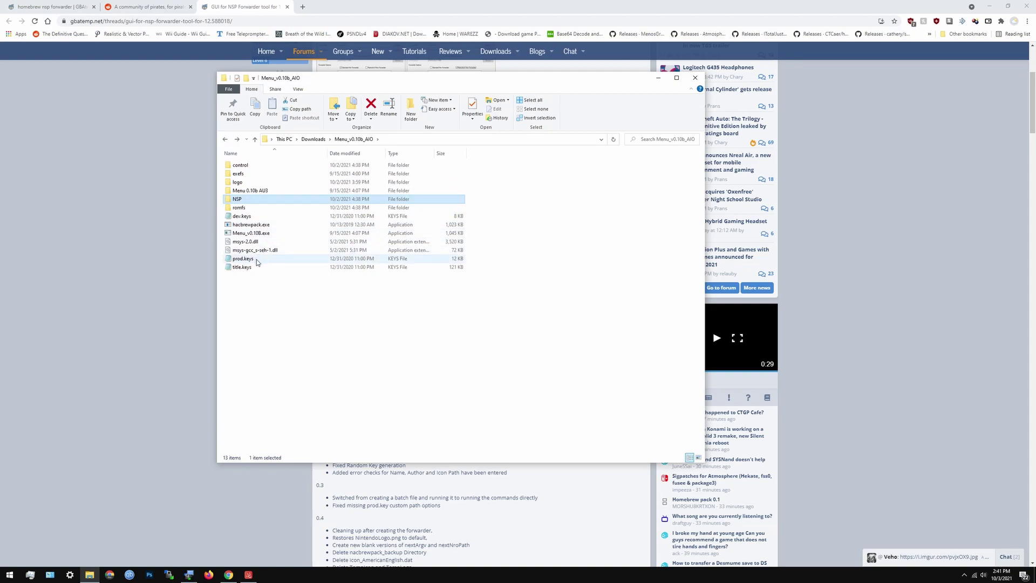
pyautogui.doubleClick(251, 233)
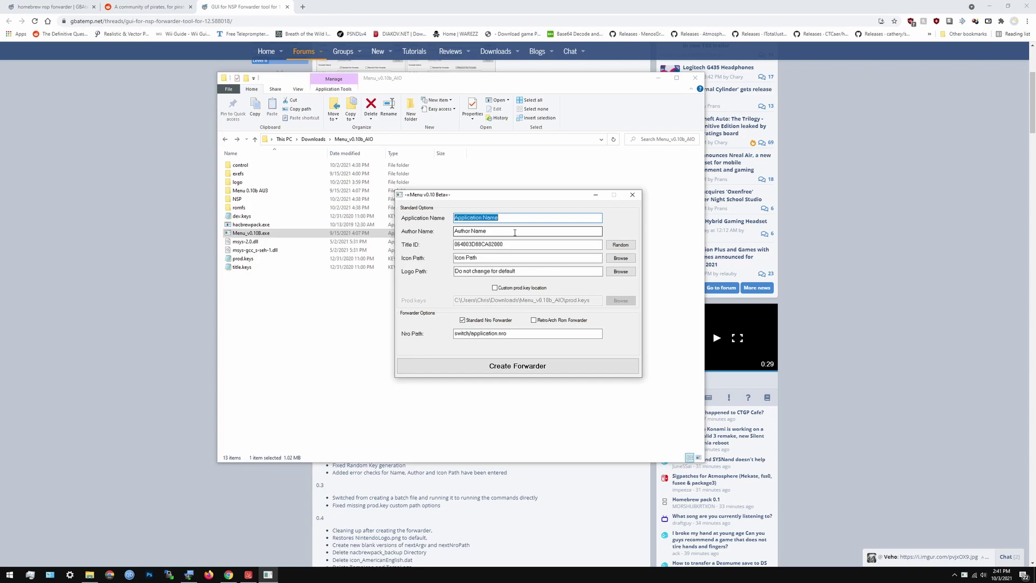
# Set the forwarder's application name to hbmenu
pyautogui.write('hbemnu')
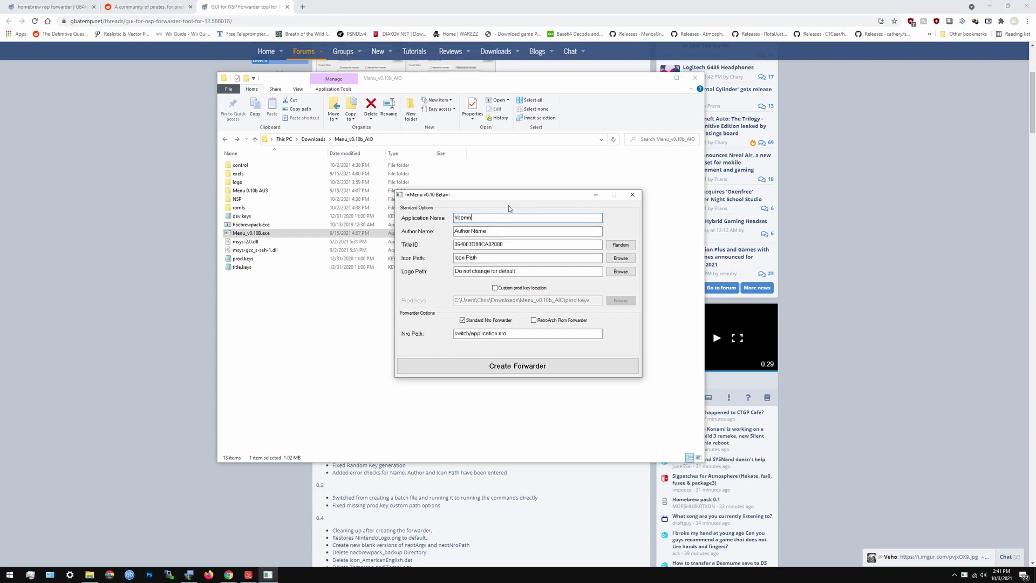
pyautogui.press('BackSpace')
pyautogui.press('BackSpace')
pyautogui.press('BackSpace')
pyautogui.press('BackSpace')
pyautogui.write('menu')
# Set the forwarder's author name to Deez and generate a random title ID
pyautogui.press('Tab')
pyautogui.write('Chr')
pyautogui.press('BackSpace')
pyautogui.press('BackSpace')
pyautogui.press('BackSpace')
pyautogui.write('Deez')
pyautogui.click(615, 246)
# Set the icon to hbmenu.bmp from the Pictures\Theming folder and keep the default logo
pyautogui.click(620, 259)
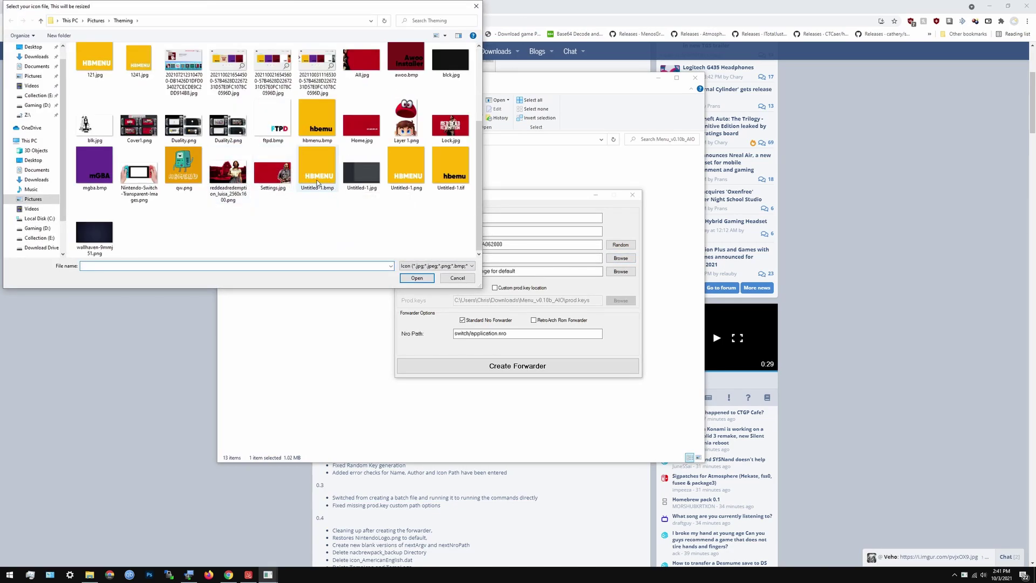
pyautogui.scroll(2, 389, 188)
pyautogui.scroll(-2, 389, 188)
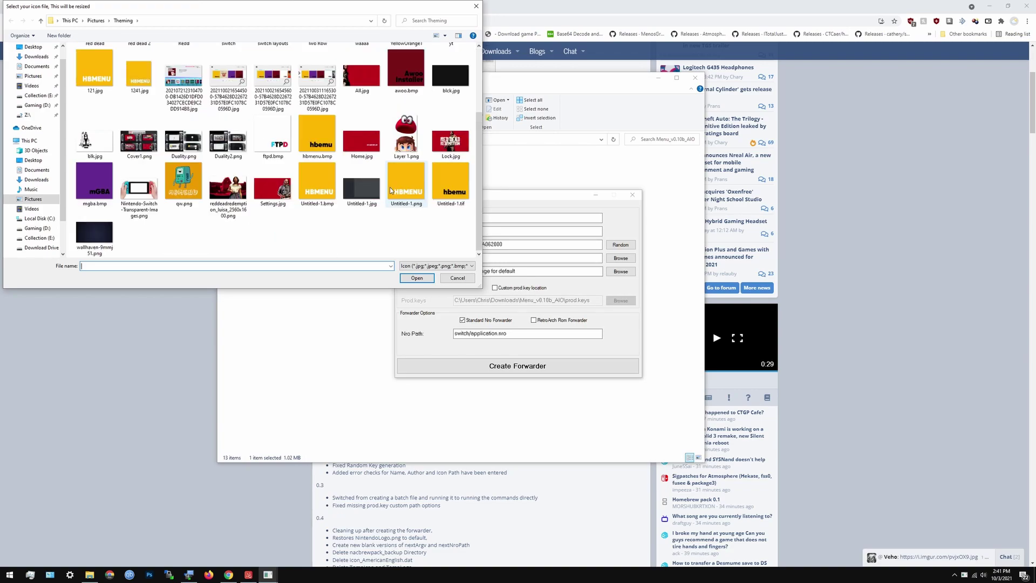
pyautogui.scroll(2, 389, 188)
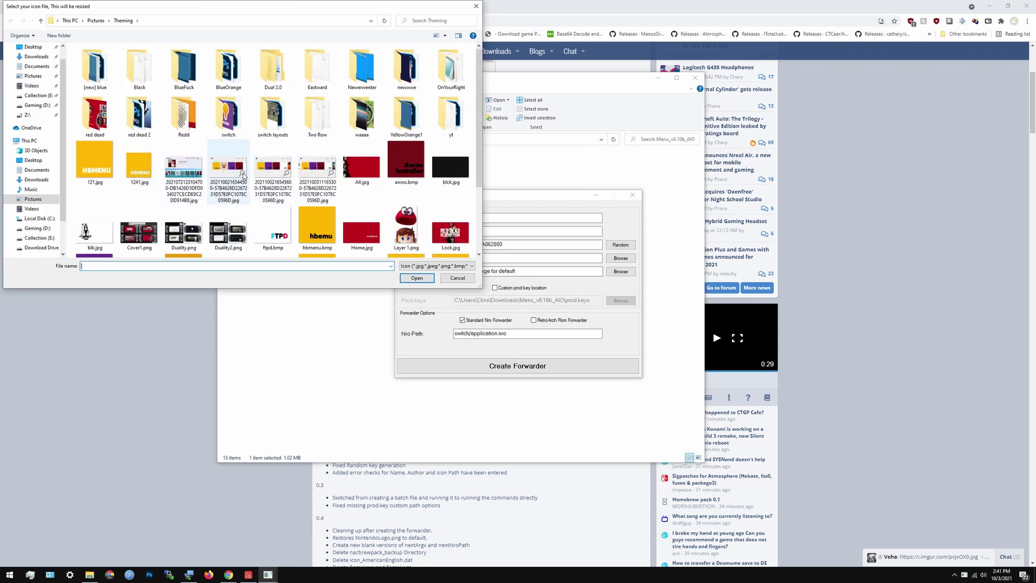
pyautogui.scroll(-2, 243, 173)
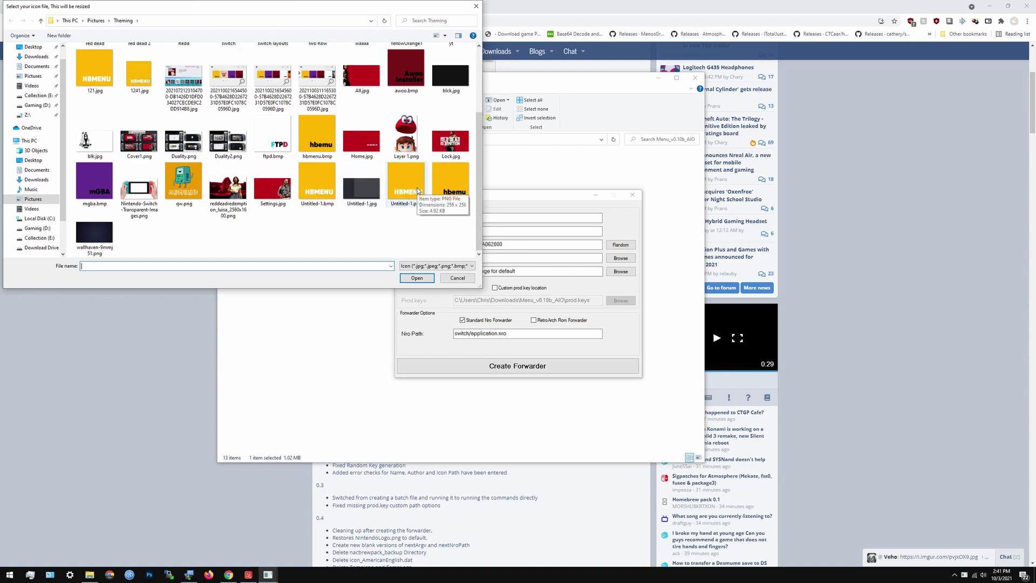
pyautogui.click(330, 141)
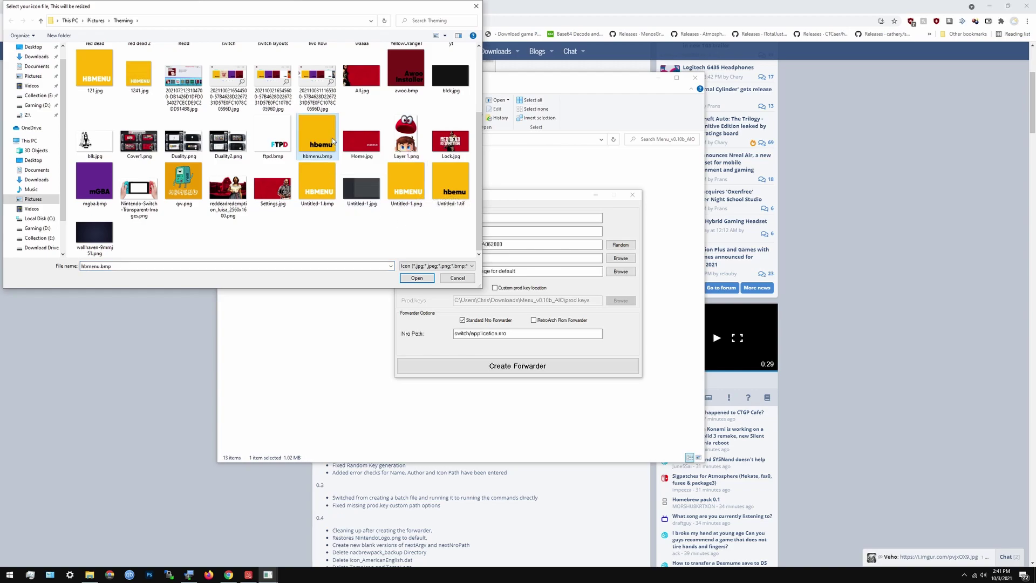
pyautogui.doubleClick(331, 142)
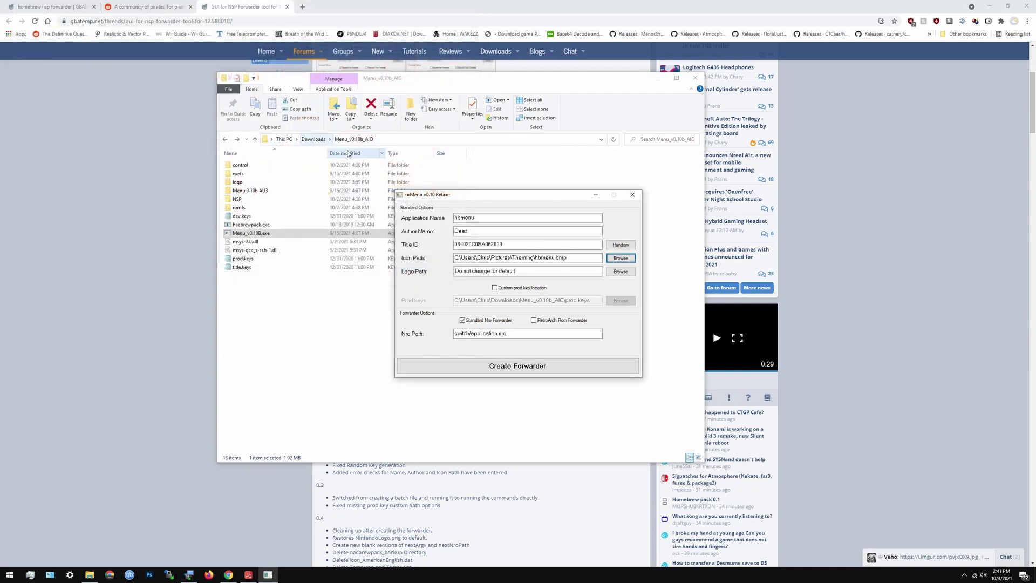
pyautogui.click(619, 273)
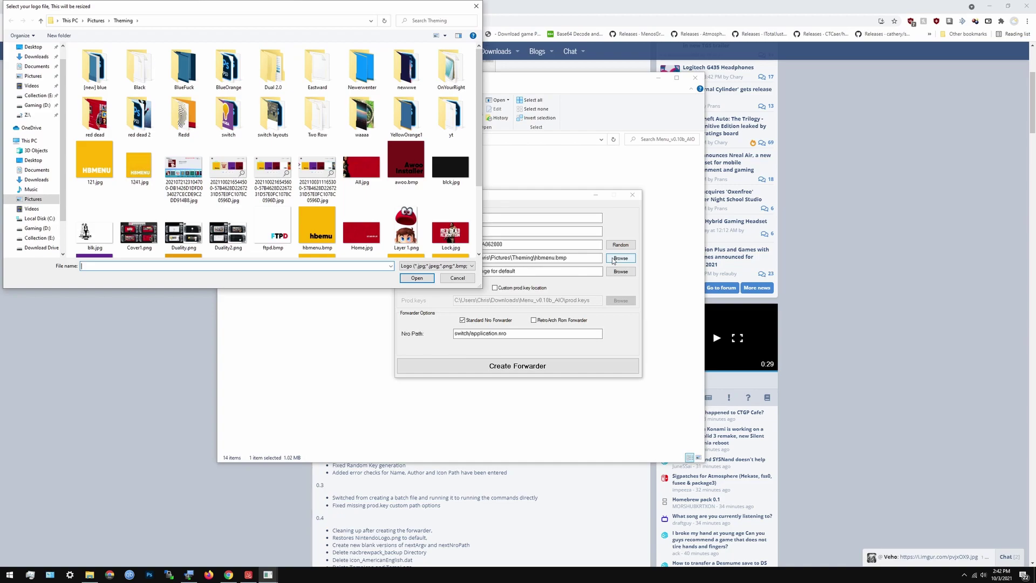
pyautogui.click(466, 278)
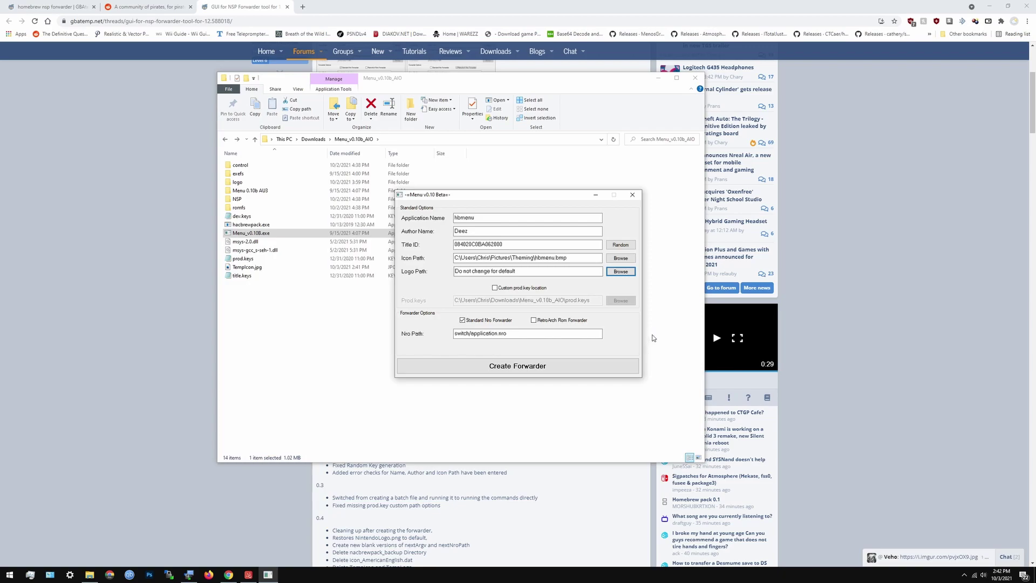
# Check the Genki Arcade window, look through the Switch's root folder in WinSCP for hbmenu.nro, and minimize WinSCP
pyautogui.click(249, 575)
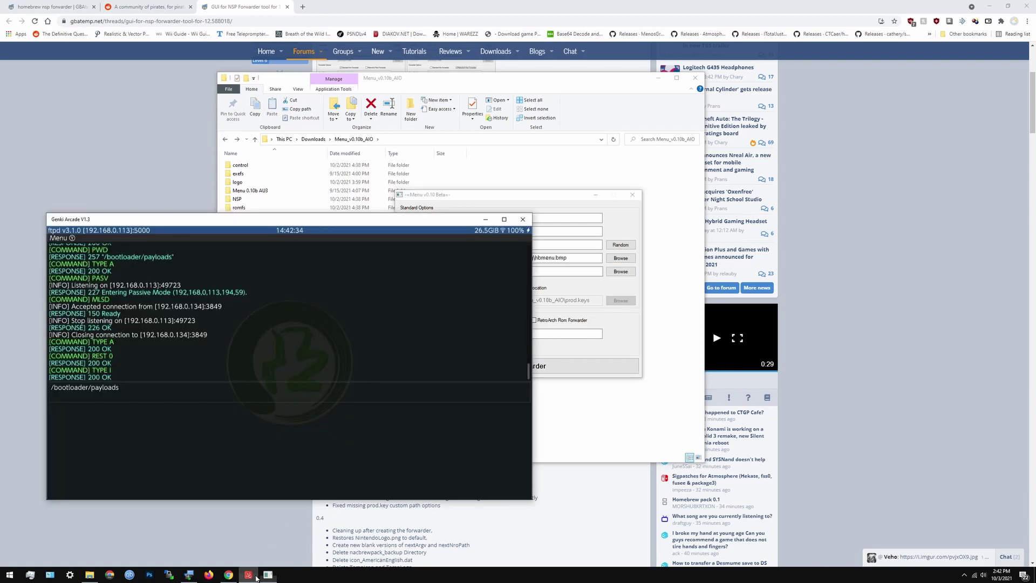
pyautogui.click(248, 575)
pyautogui.click(189, 575)
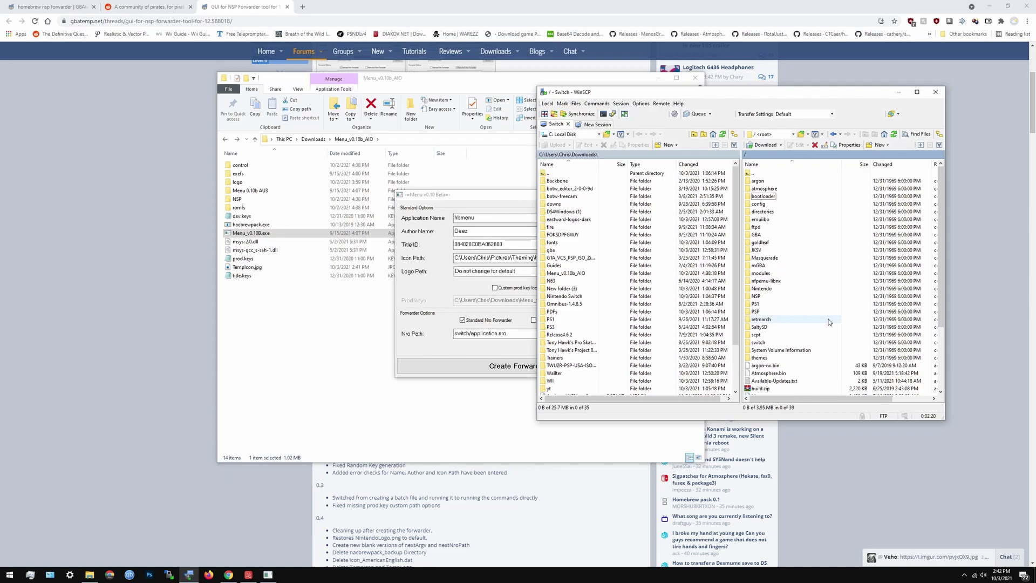
pyautogui.scroll(-4, 829, 324)
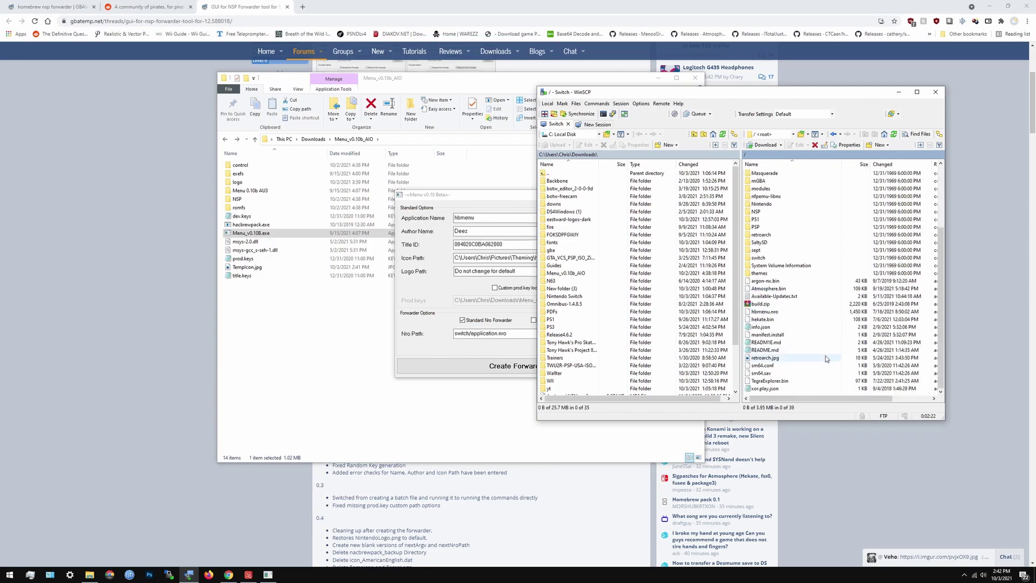
pyautogui.click(898, 92)
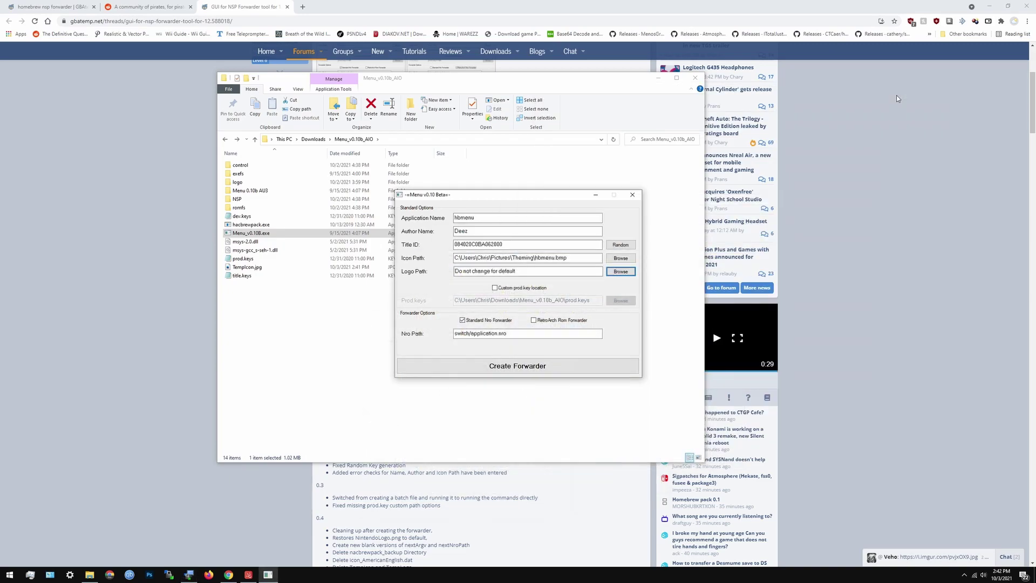
# Set the forwarder's Nro path to /hbmenu.nro
pyautogui.doubleClick(523, 337)
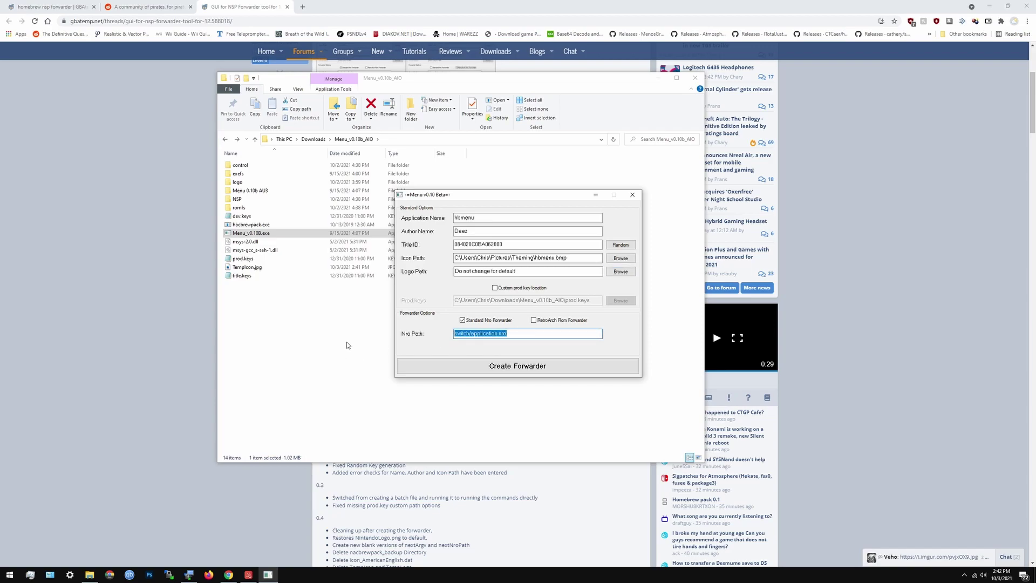
pyautogui.write('/')
pyautogui.write('hn')
pyautogui.write('bmenu')
pyautogui.click(455, 333)
pyautogui.write('/')
# Switch to WinSCP and copy the full path of EdiZon.nro from the /switch/EdiZon folder
pyautogui.click(190, 576)
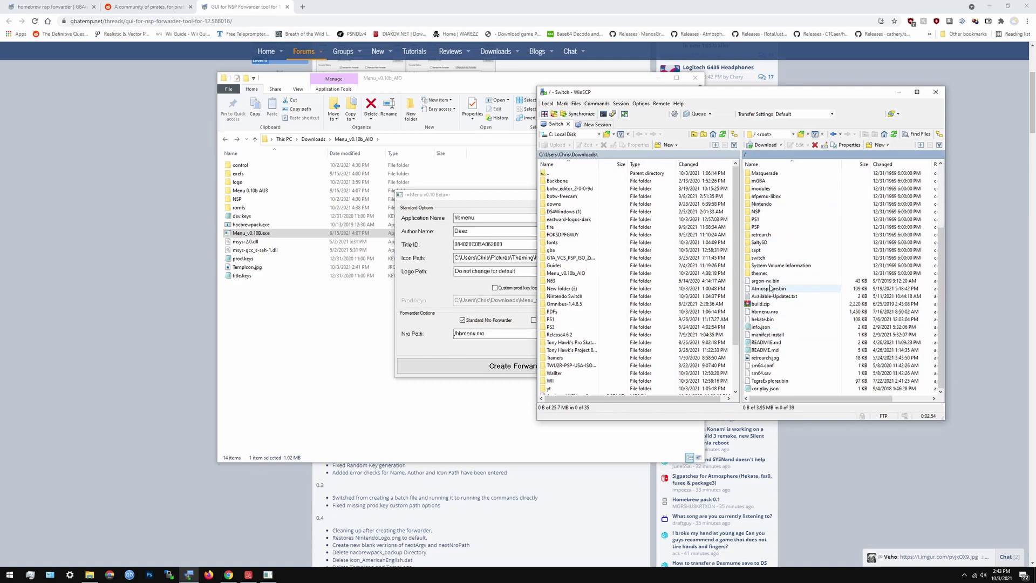
pyautogui.doubleClick(760, 258)
pyautogui.doubleClick(777, 234)
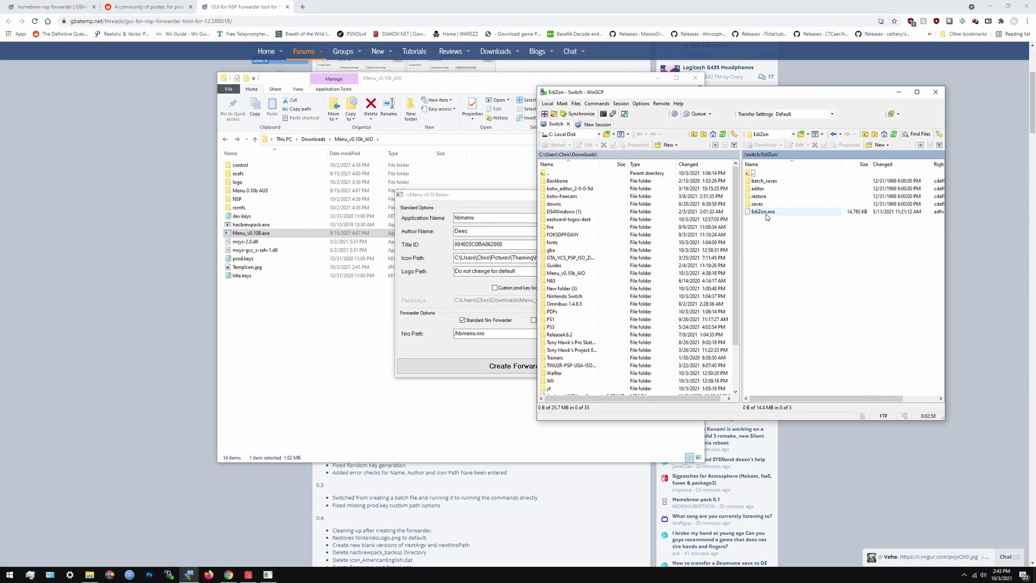
pyautogui.rightClick(767, 216)
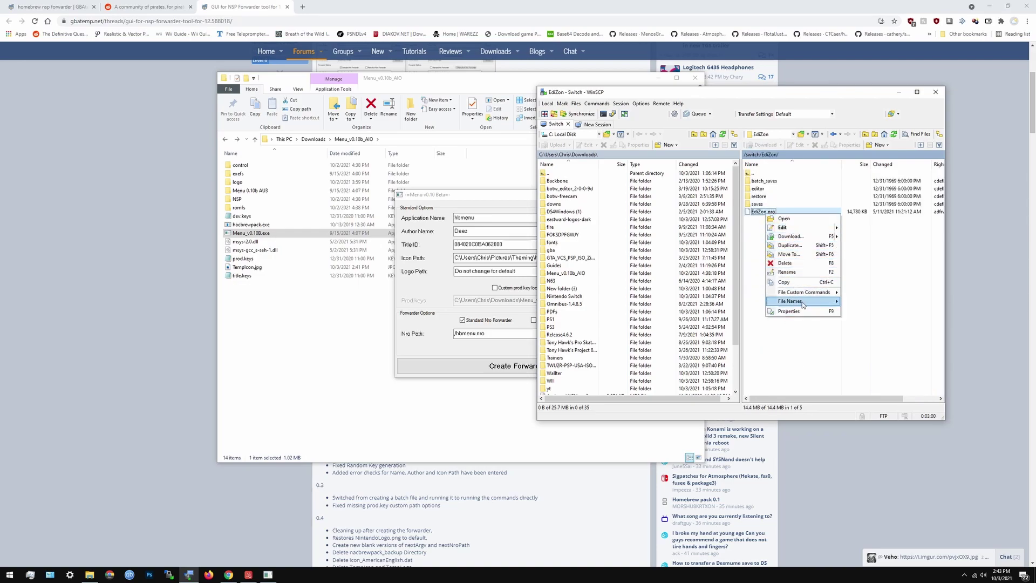
pyautogui.moveTo(802, 305)
pyautogui.click(885, 324)
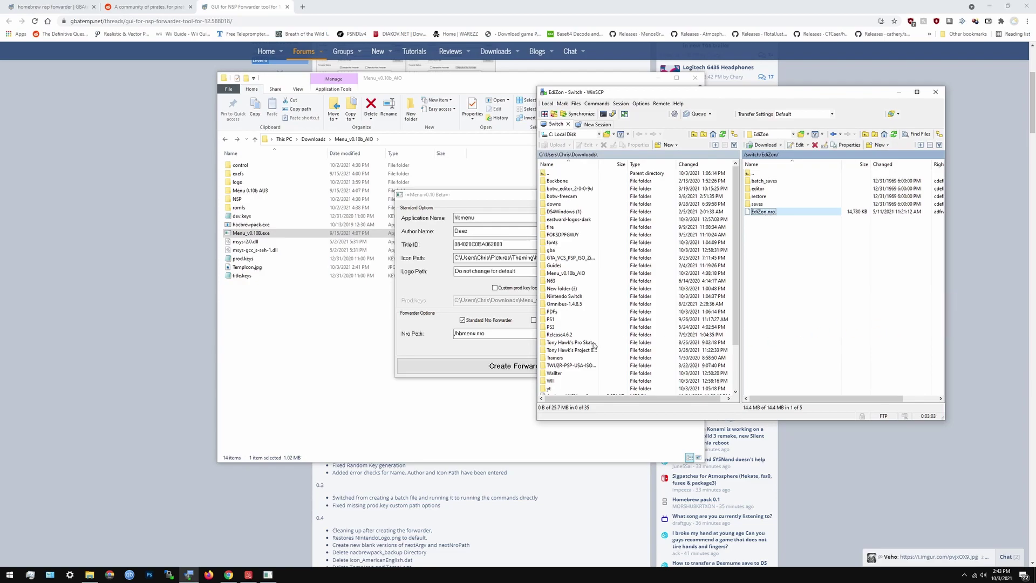
# Replace the forwarder's Nro path with the copied path /switch/EdiZon/EdiZon.nro
pyautogui.click(509, 334)
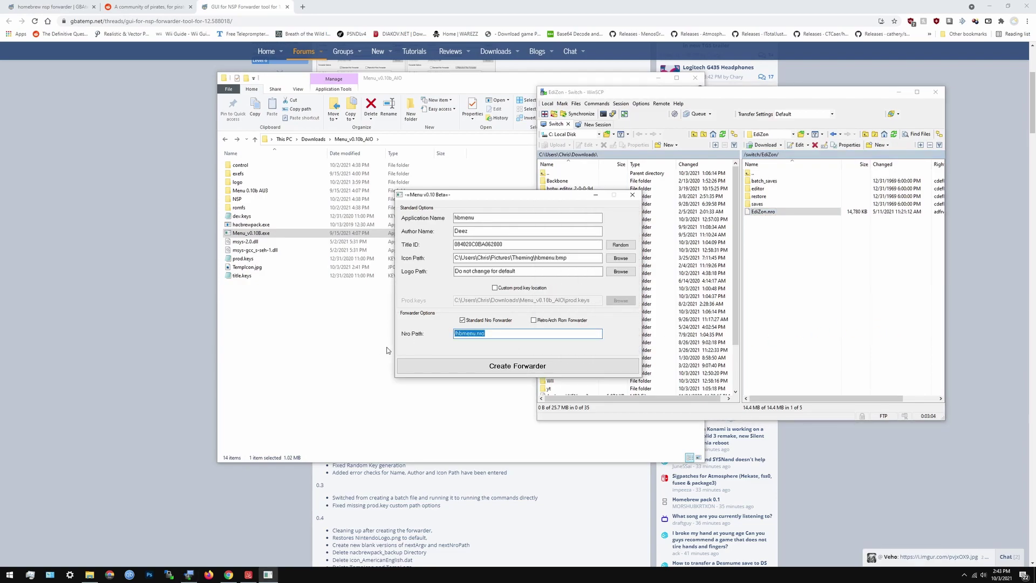
pyautogui.press('BackSpace')
pyautogui.rightClick(485, 336)
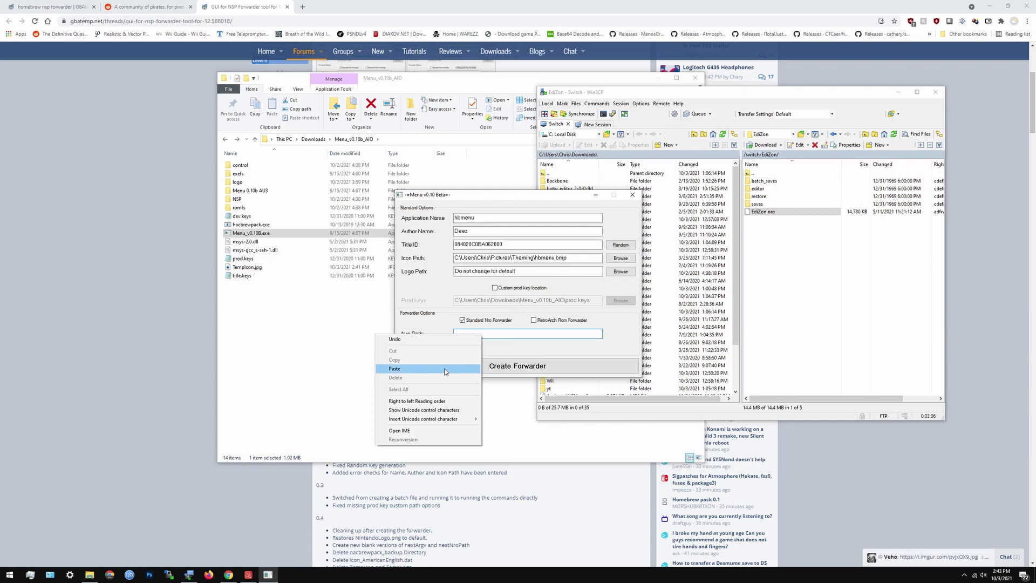
pyautogui.click(443, 372)
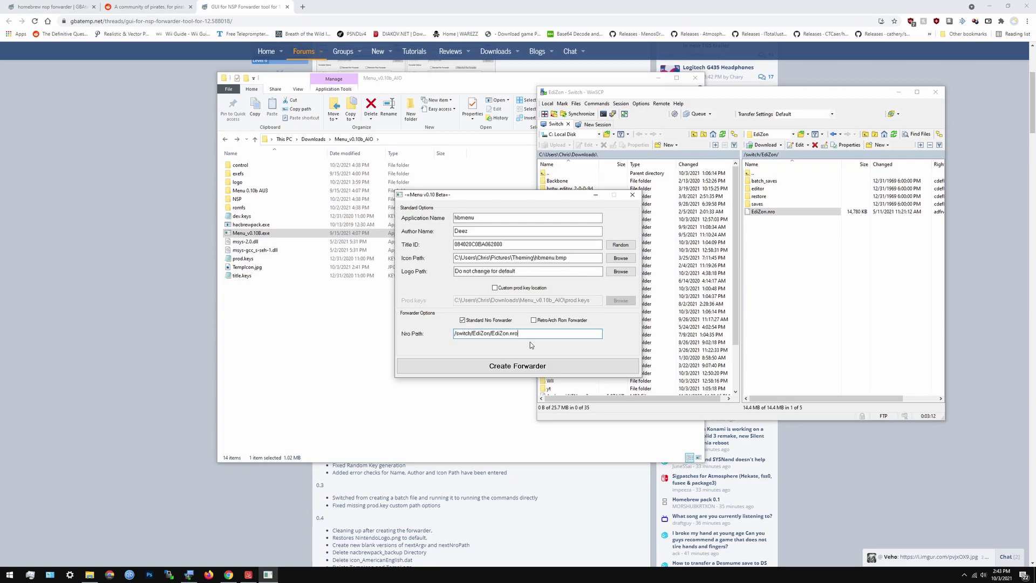
# Change the Nro path back from the EdiZon path to /hbmenu.nro
pyautogui.moveTo(530, 340); pyautogui.dragTo(360, 367)
pyautogui.press('BackSpace')
pyautogui.write('/g')
pyautogui.press('BackSpace')
pyautogui.write('hbmenu')
# Bring the browser forward and review the forum thread's instructions, features and change log
pyautogui.click(16, 312)
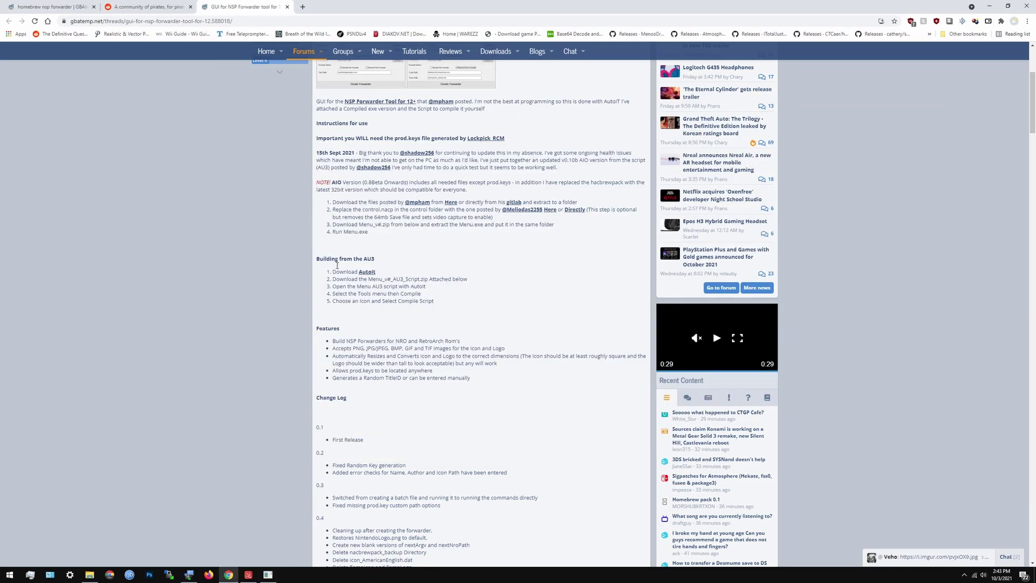
pyautogui.scroll(4, 511, 262)
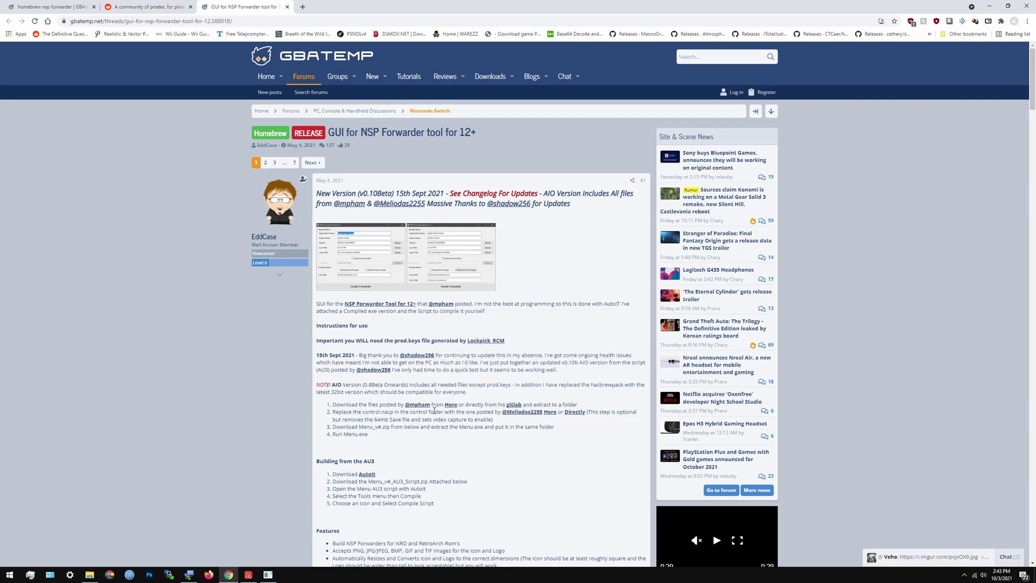
pyautogui.scroll(-8, 434, 411)
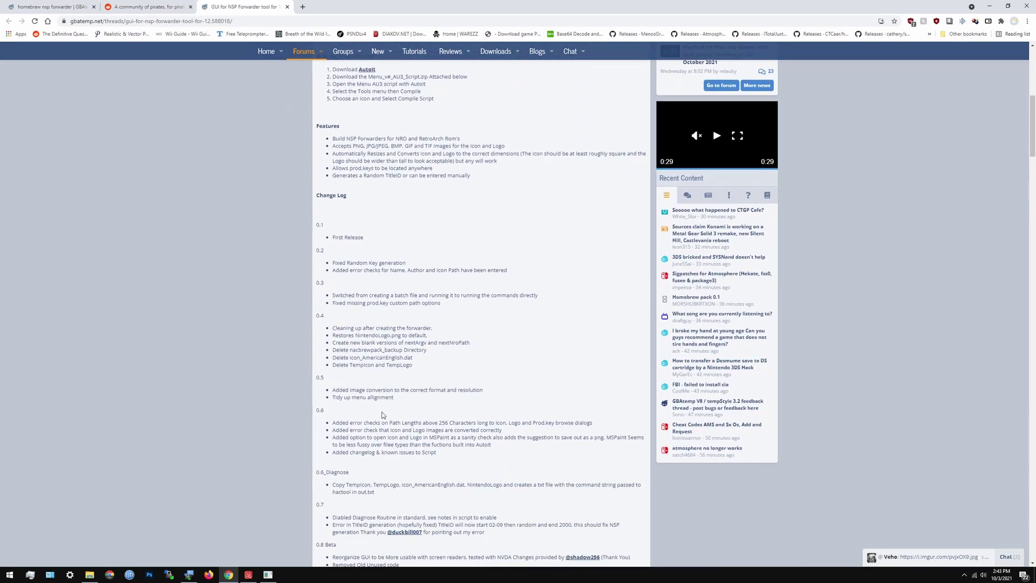
# Show the RetroArch Rom Forwarder options in the Menu tool, return to Standard Nro Forwarder, and minimize the tool
pyautogui.click(267, 573)
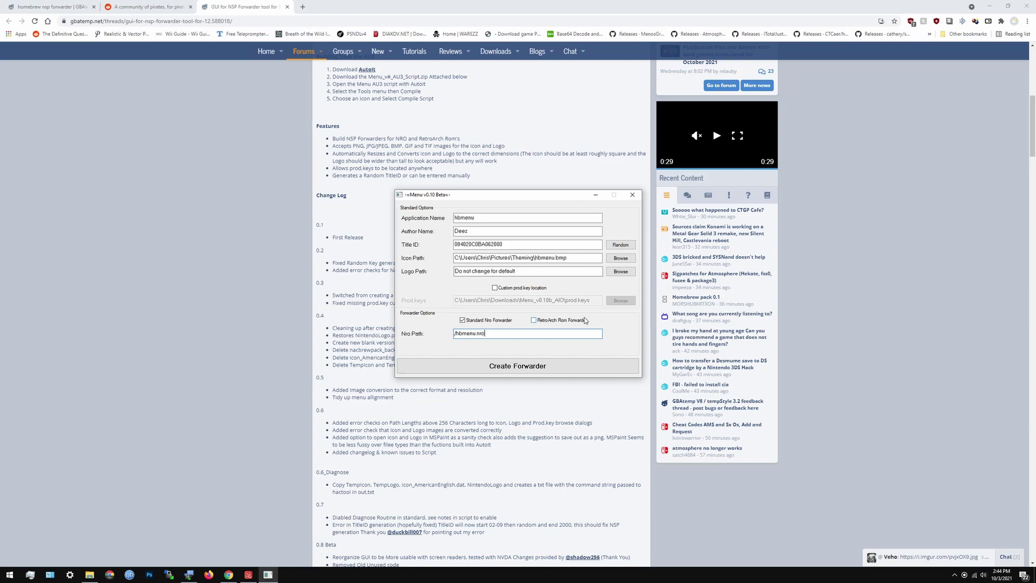
pyautogui.click(556, 320)
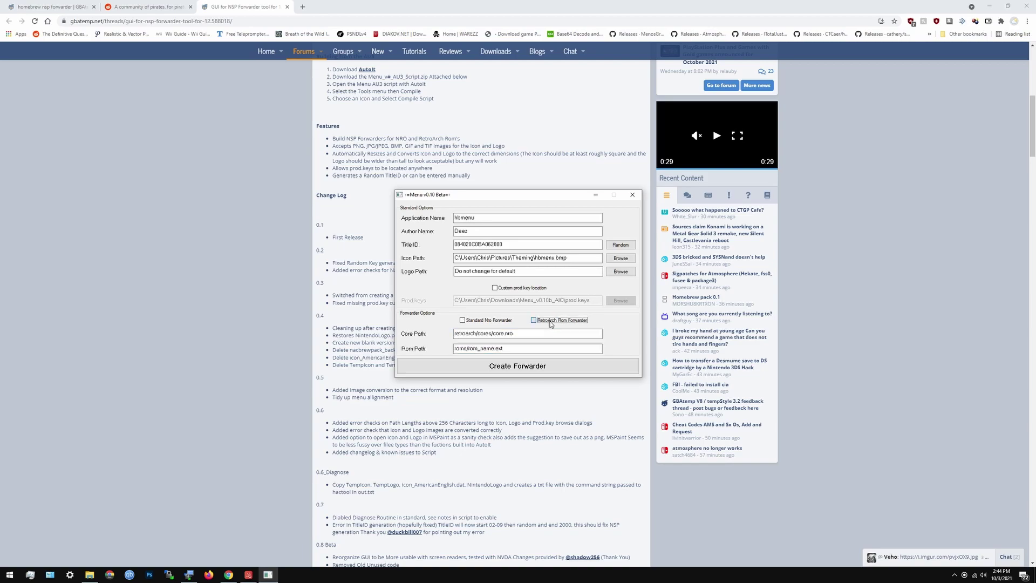
pyautogui.click(503, 321)
pyautogui.click(551, 322)
pyautogui.click(502, 321)
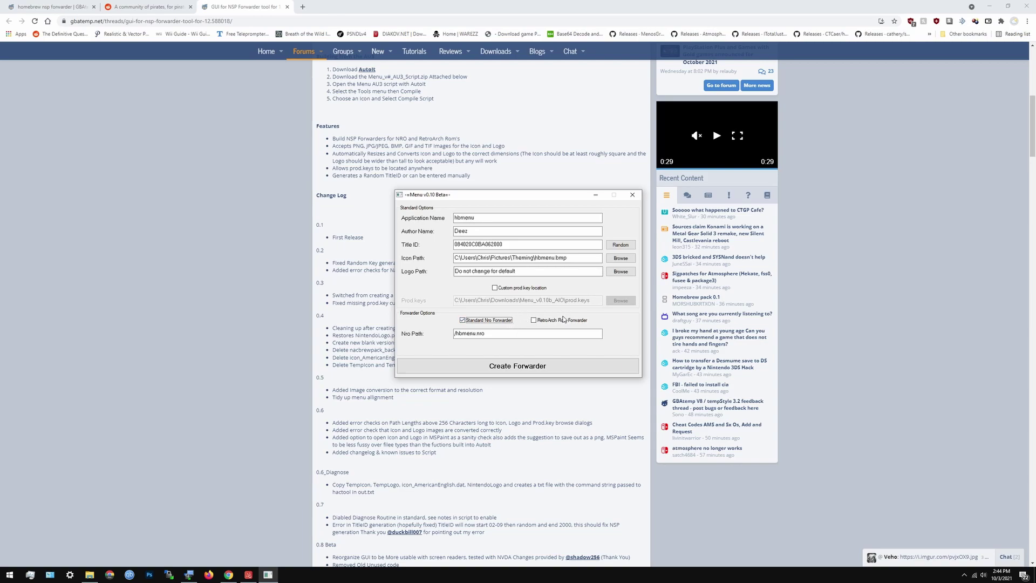
pyautogui.click(595, 193)
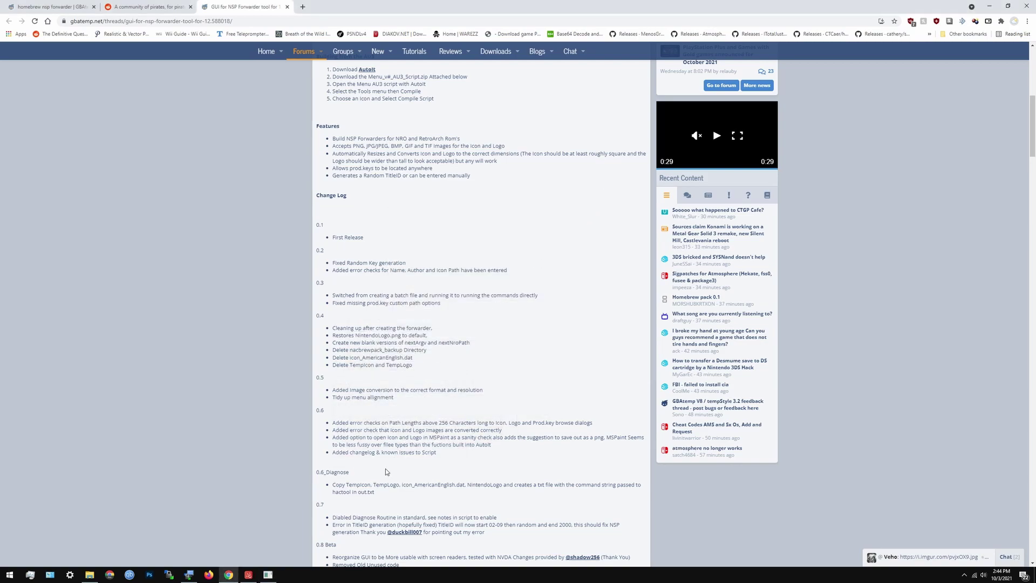
# Bring up Genki Arcade and look through the titles on the Switch home screen, from Awoo Installer to Tinfoil
pyautogui.click(254, 576)
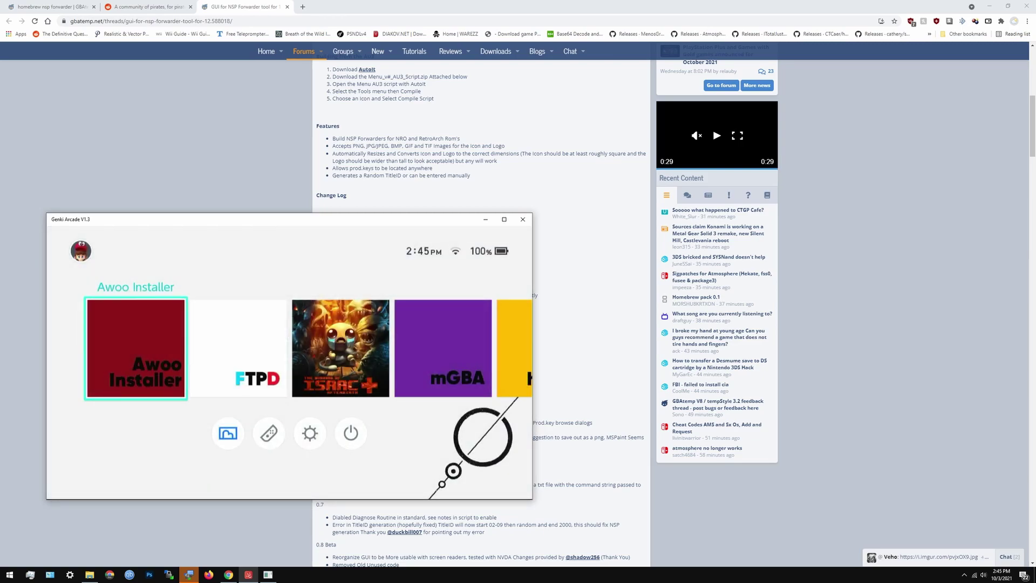
pyautogui.press('Right')
pyautogui.press('Right')
pyautogui.press('Right')
pyautogui.press('Right')
pyautogui.press('Right')
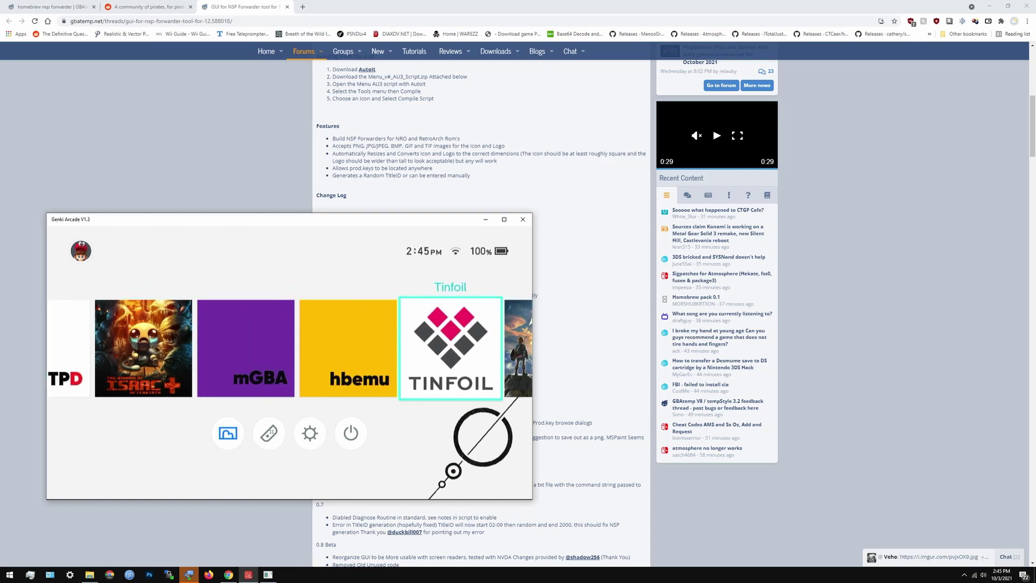
pyautogui.press('Left')
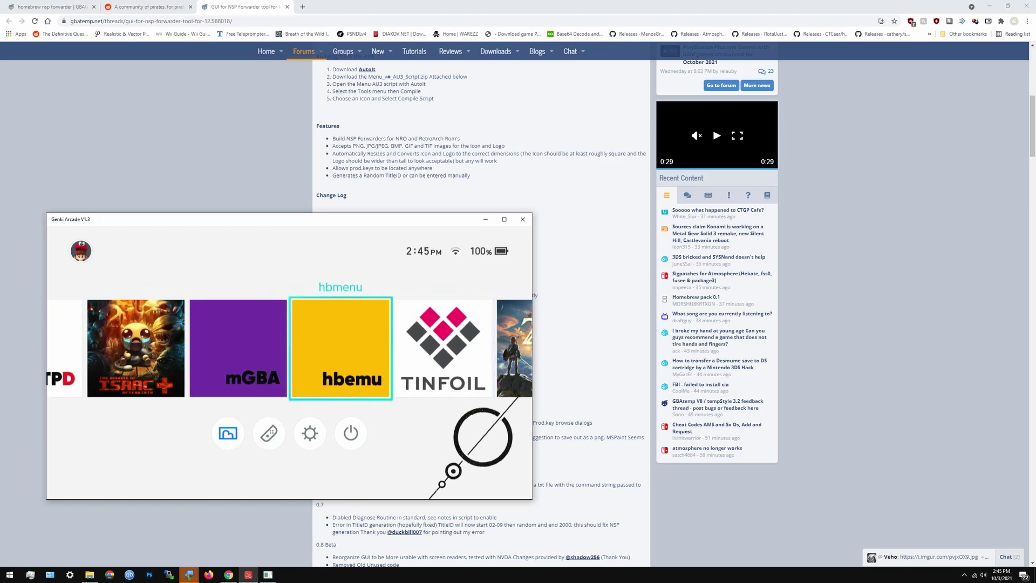
pyautogui.press('Left')
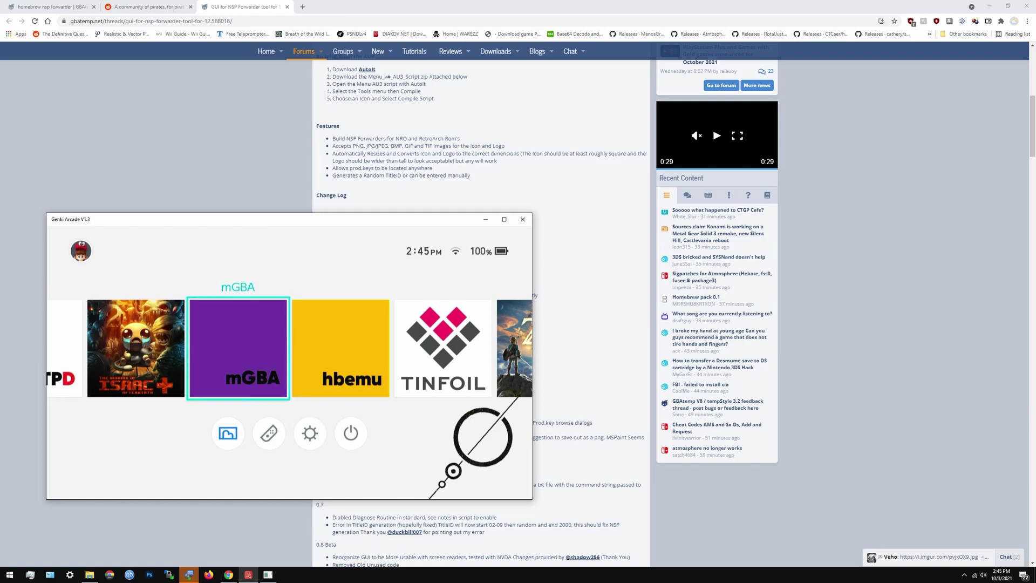
# Launch the hbmenu forwarder from the Switch home screen and return to the home screen
pyautogui.press('Right')
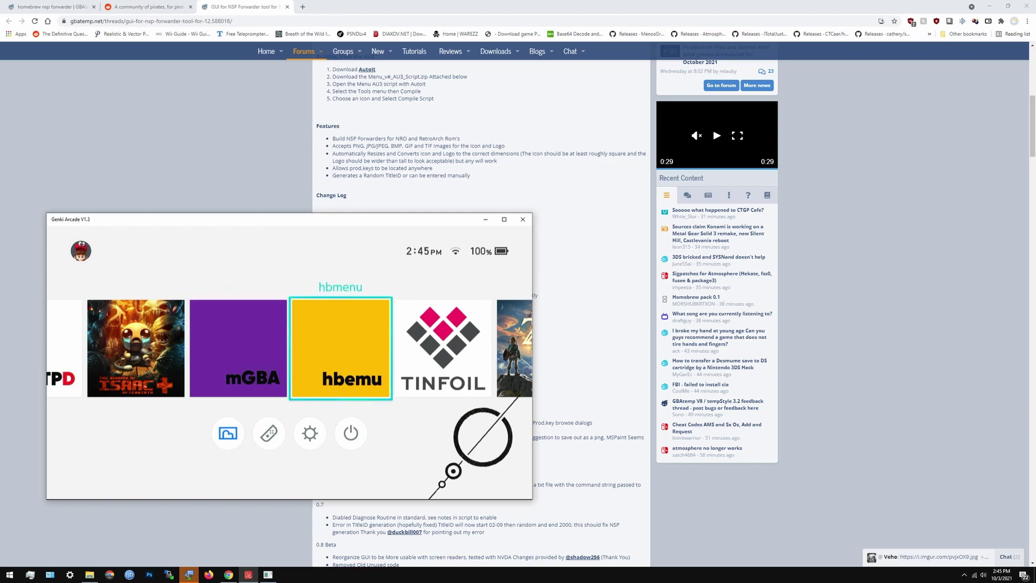
pyautogui.press('Return')
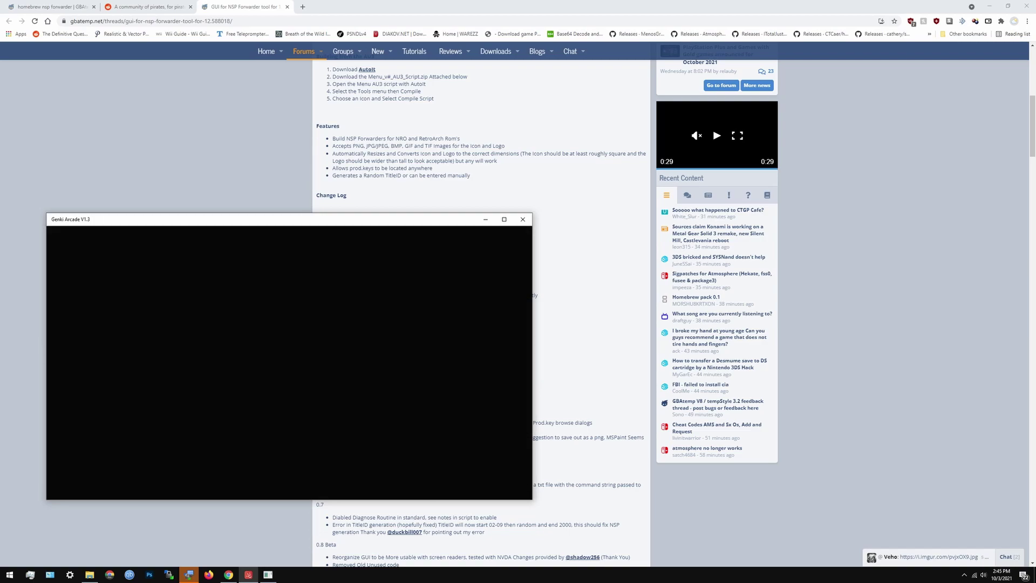
pyautogui.press('Right')
pyautogui.press('Escape')
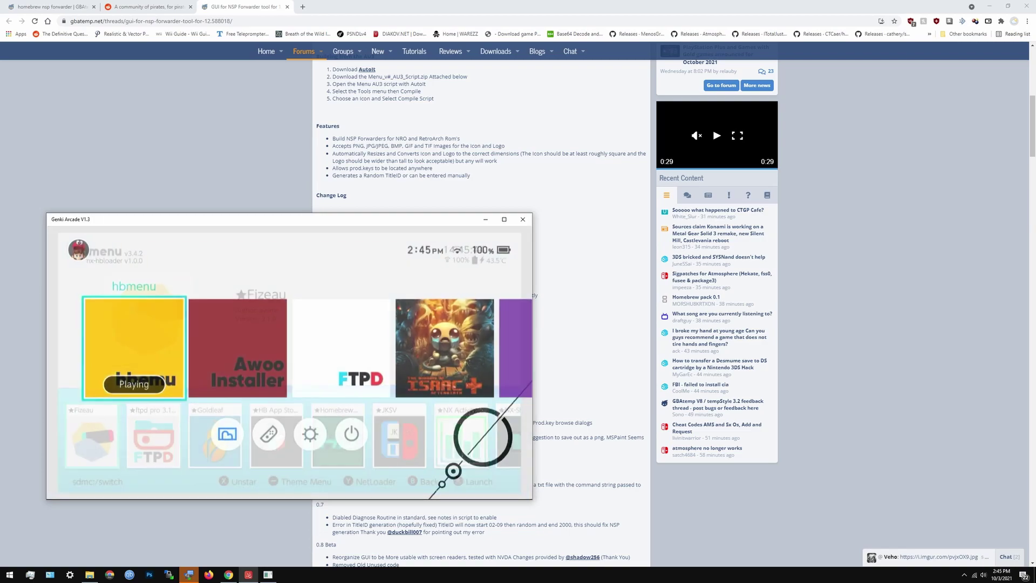
pyautogui.press('Return')
pyautogui.press('Escape')
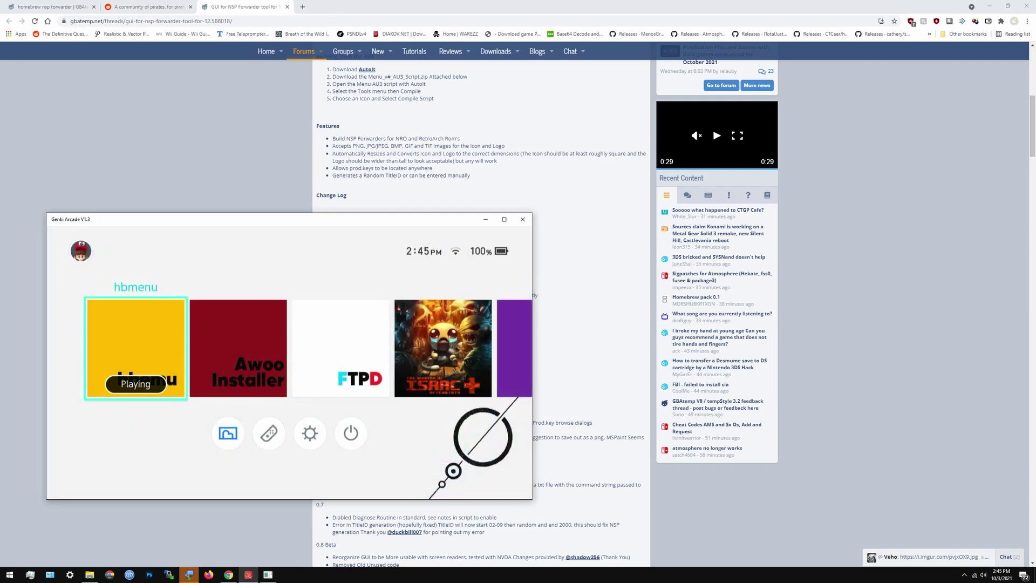
# Close the running hbmenu software on the Switch and return the home screen selection to its tile
pyautogui.press('x')
pyautogui.press('Return')
pyautogui.press('Right')
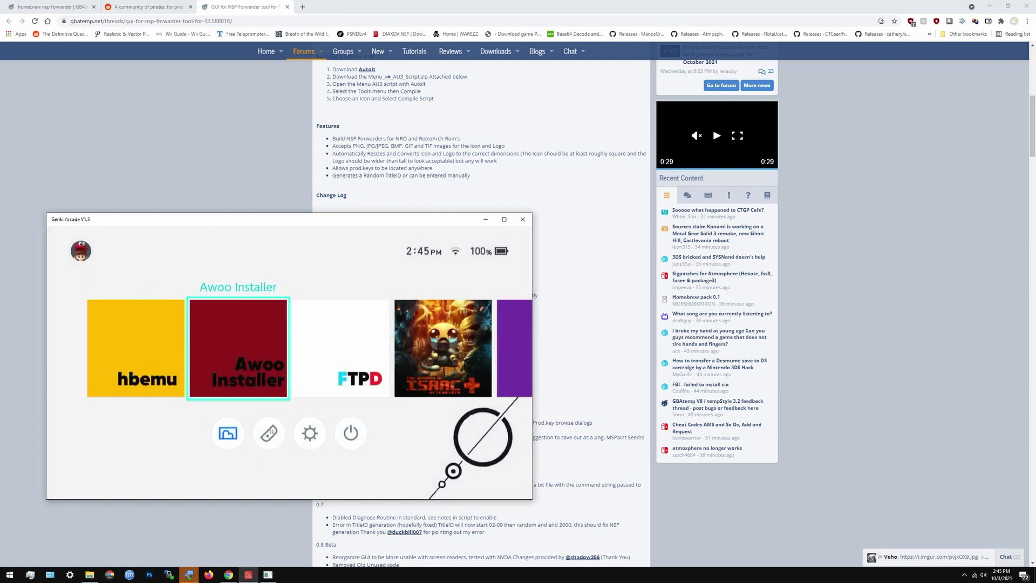
pyautogui.press('Left')
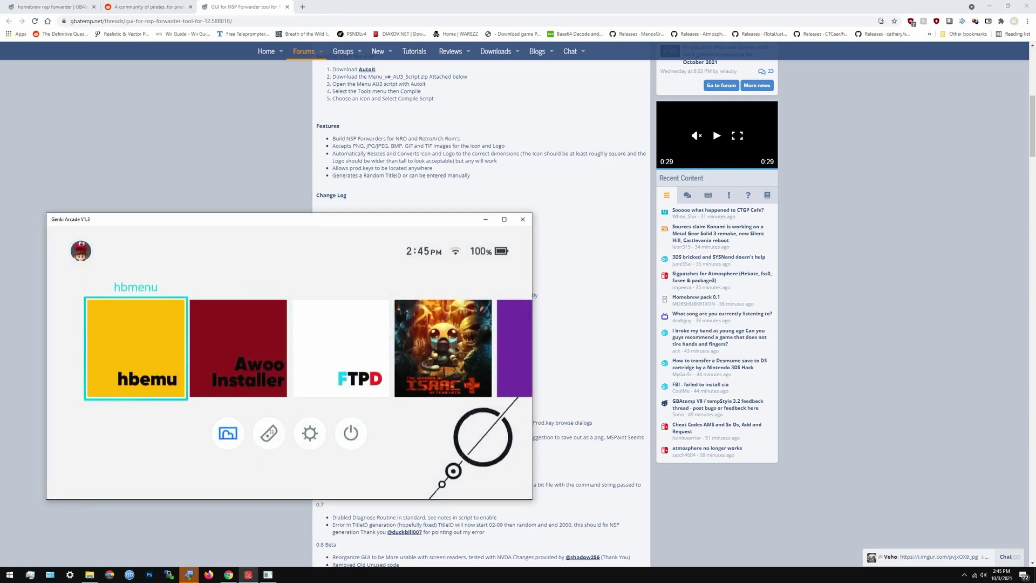
# Look through the home screen titles from Awoo Installer to mGBA, ending on All Software
pyautogui.press('Right')
pyautogui.press('Right')
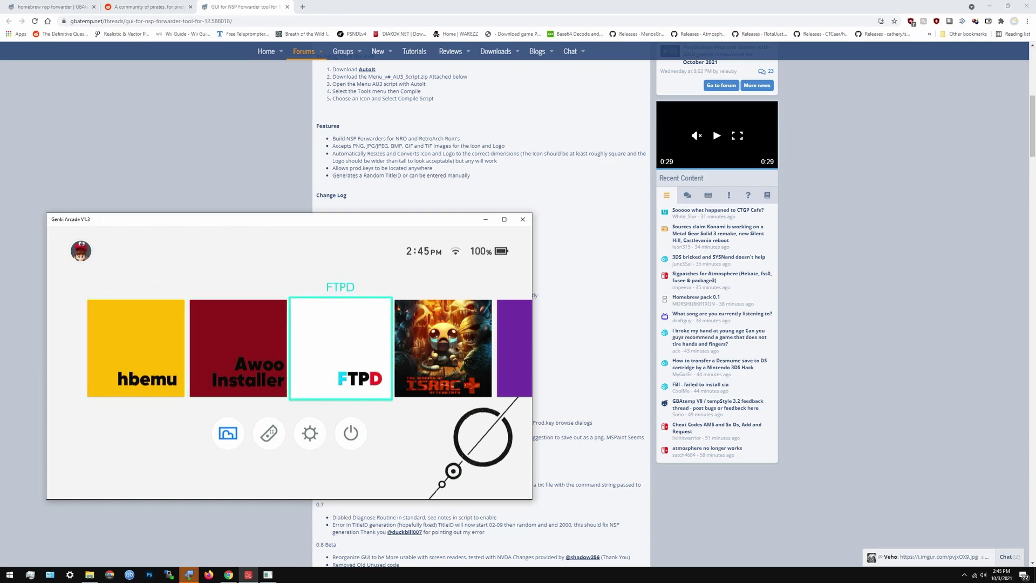
pyautogui.press('Right')
pyautogui.press('Right')
pyautogui.press('Right')
pyautogui.press('Left')
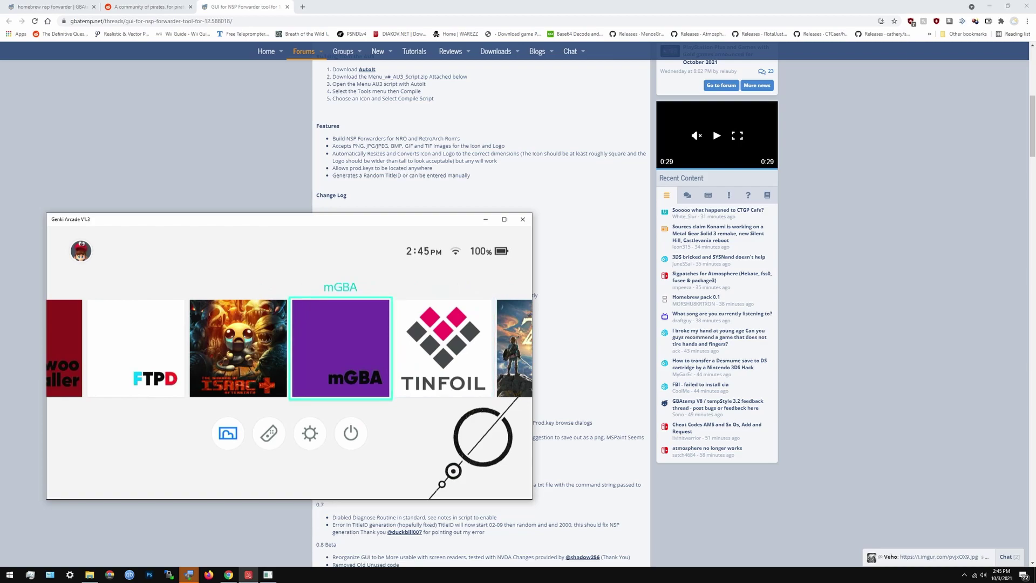
pyautogui.press('Left')
pyautogui.press('Right')
pyautogui.press('Right')
pyautogui.press('Left')
pyautogui.press('Left')
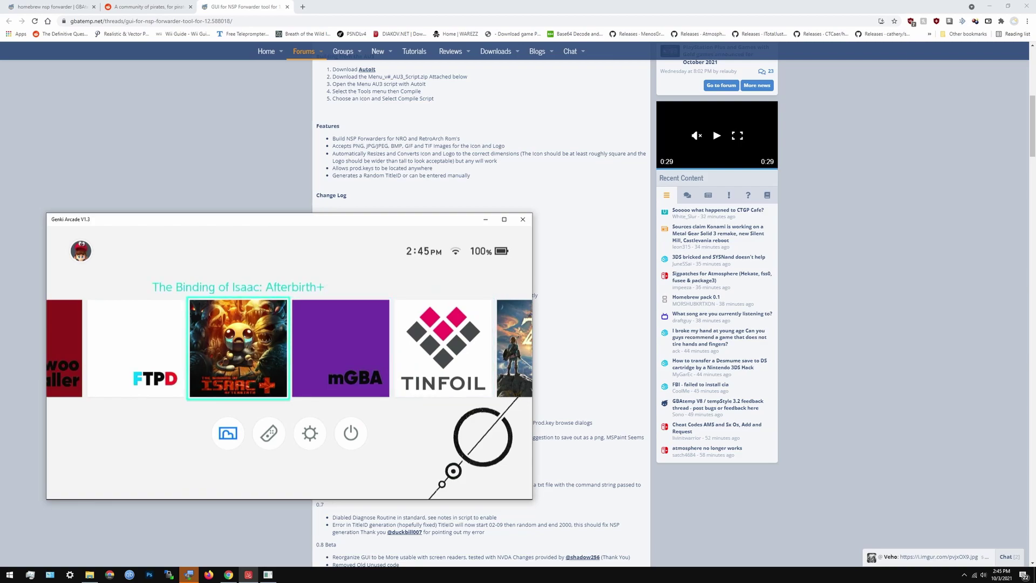
pyautogui.press('Left')
pyautogui.press('Left')
pyautogui.press('Left')
pyautogui.press('Left')
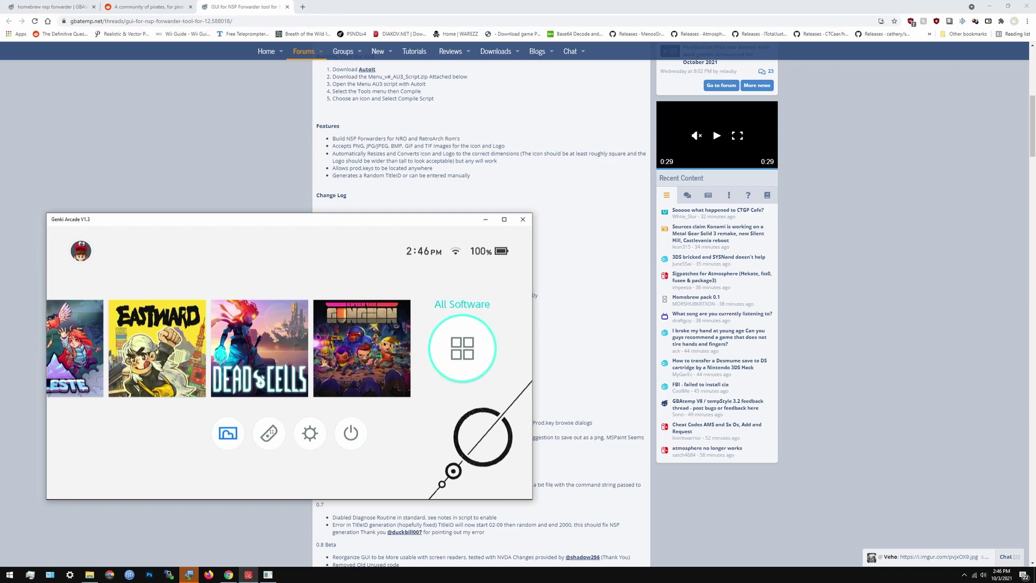
# Minimize Genki Arcade and bring the forum thread back to the first post's instructions
pyautogui.moveTo(319, 241)
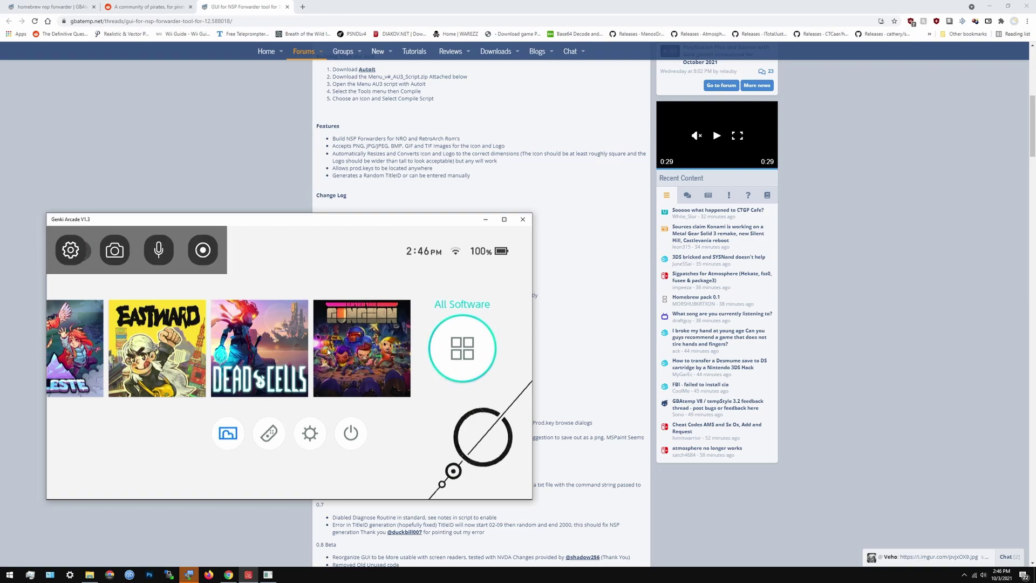
pyautogui.click(484, 220)
pyautogui.scroll(6, 351, 300)
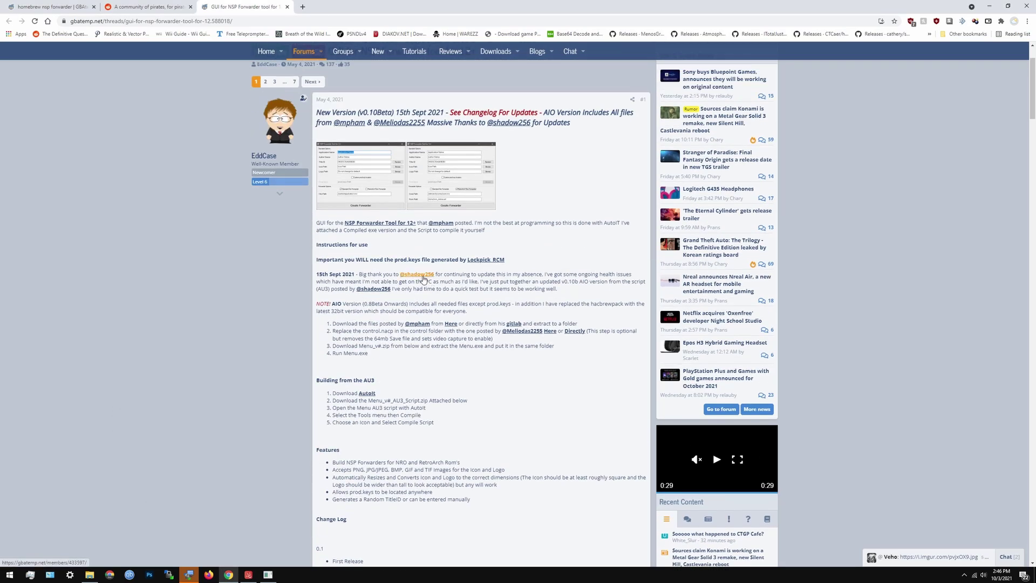
pyautogui.moveTo(423, 279)
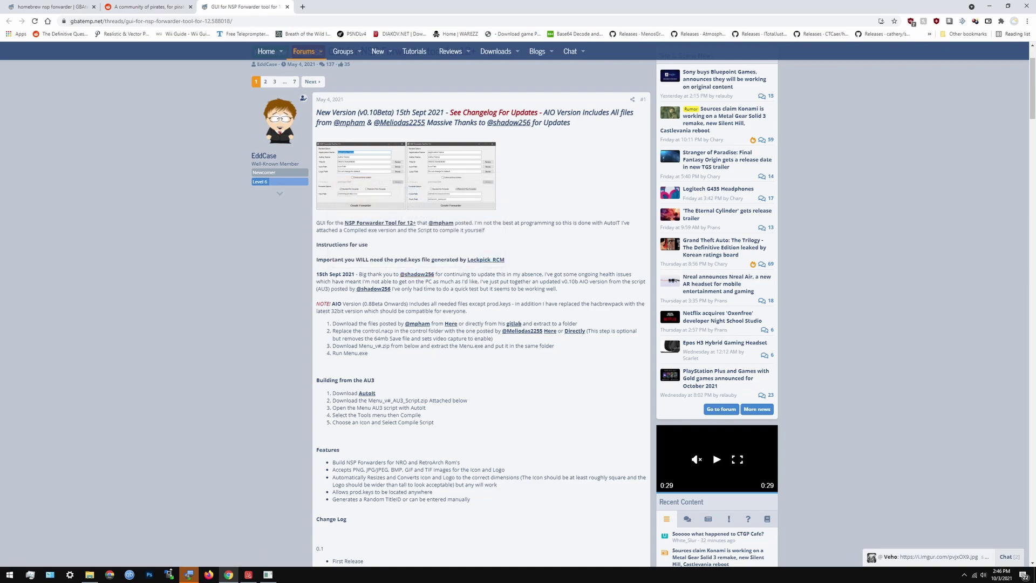
# Show the Menu_v0.10b_AIO folder and its control subfolder, go up to Downloads, and clear the Explorer and Genki Arcade windows away
pyautogui.click(90, 574)
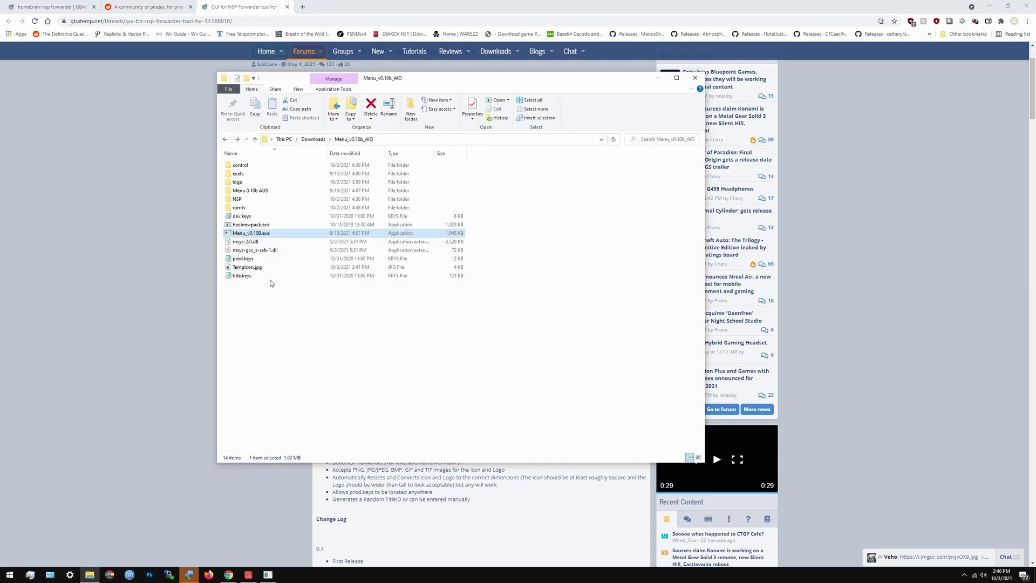
pyautogui.doubleClick(240, 165)
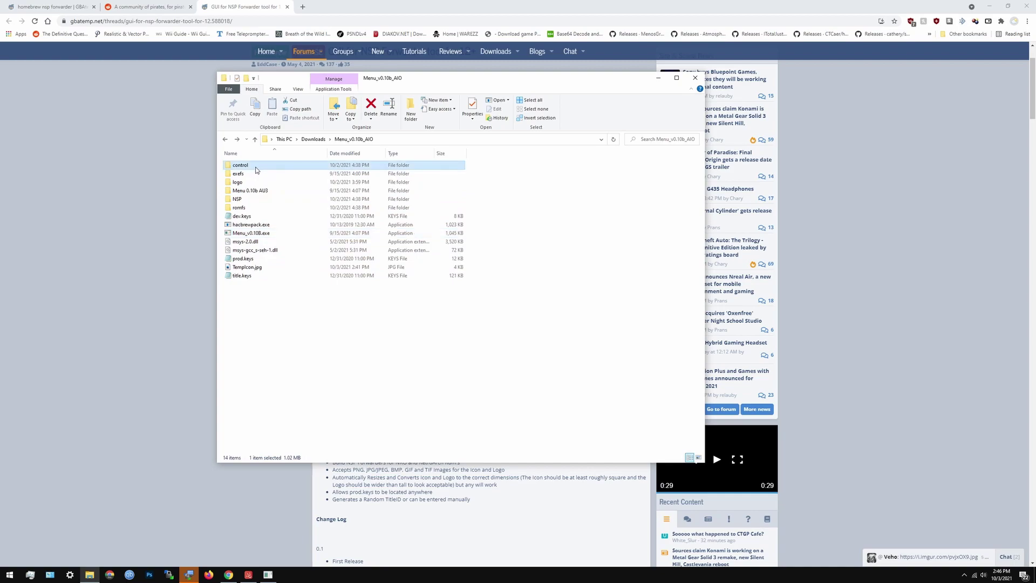
pyautogui.click(226, 140)
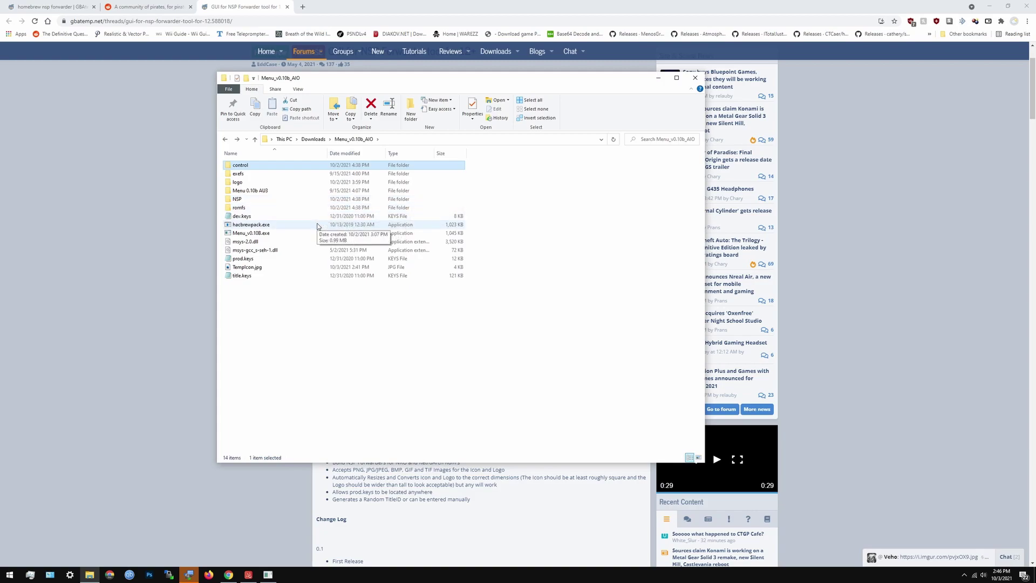
pyautogui.click(313, 139)
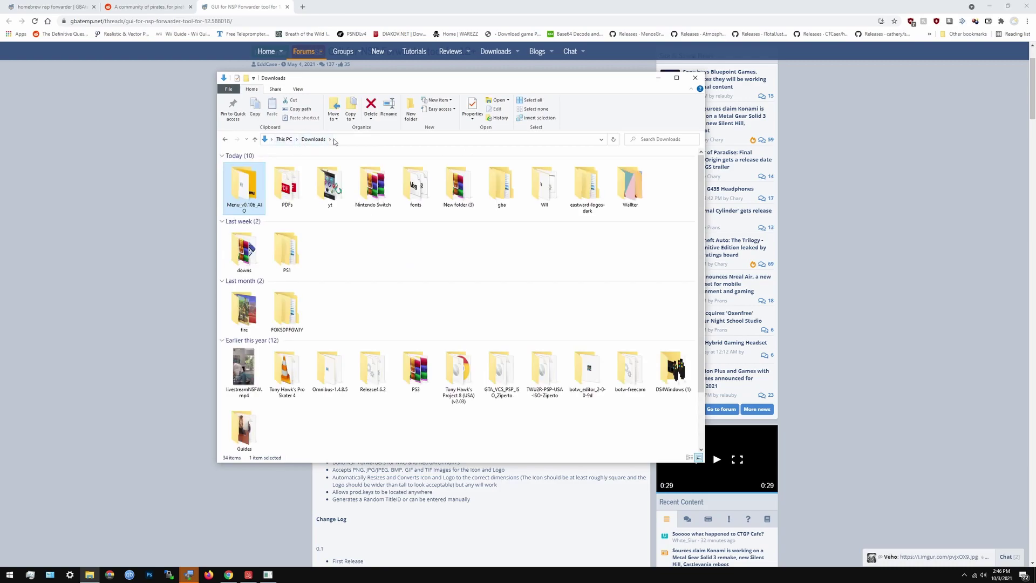
pyautogui.click(695, 78)
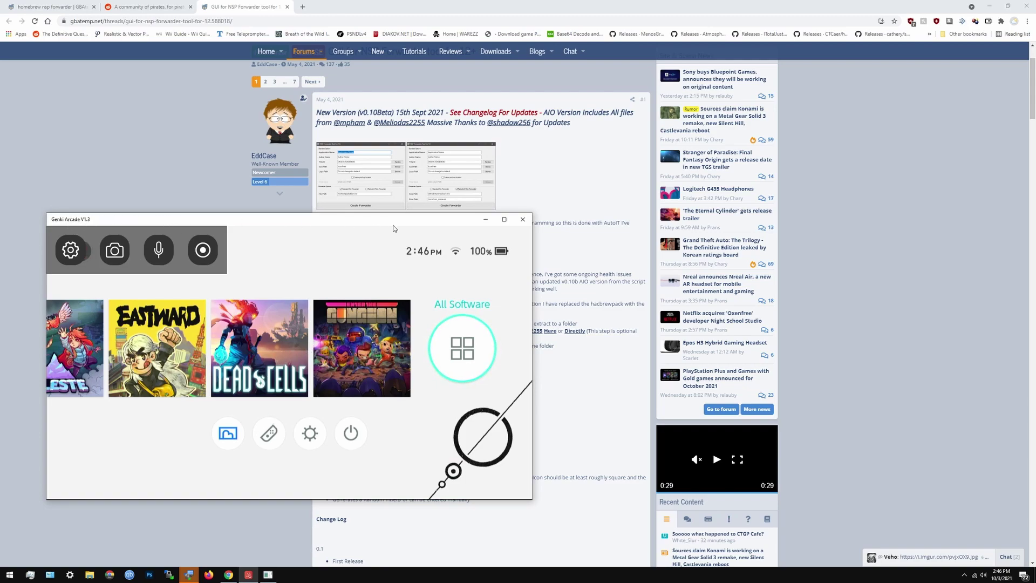
pyautogui.click(485, 220)
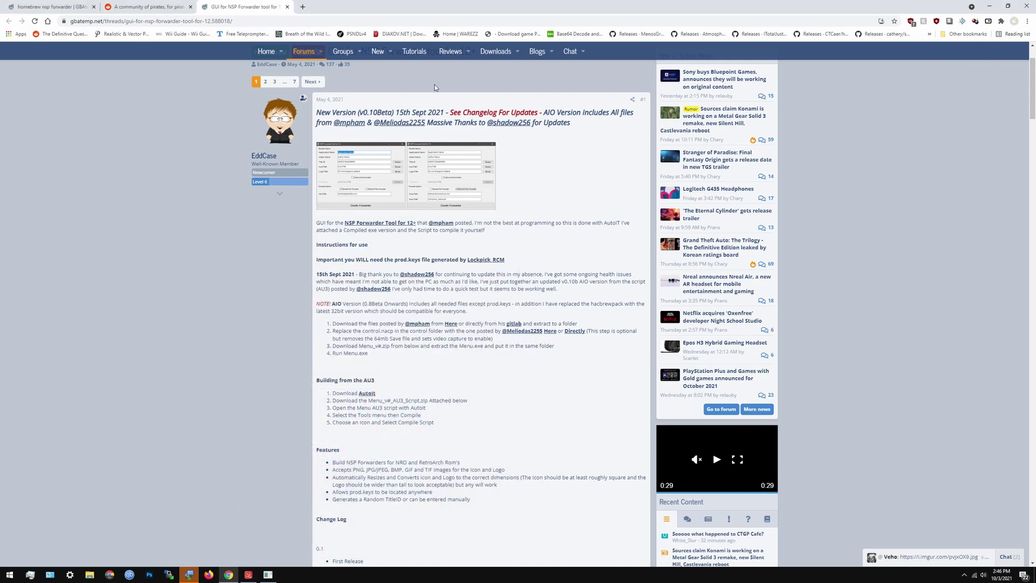
# Open themezer.net in a new browser tab and view its Home Menu layouts
pyautogui.click(309, 8)
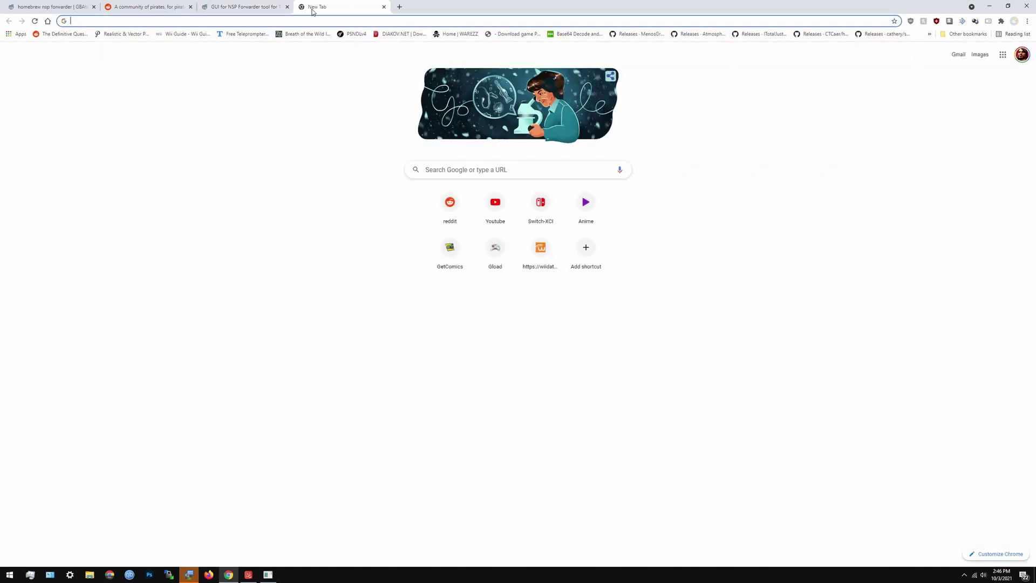
pyautogui.write('the')
pyautogui.press('Return')
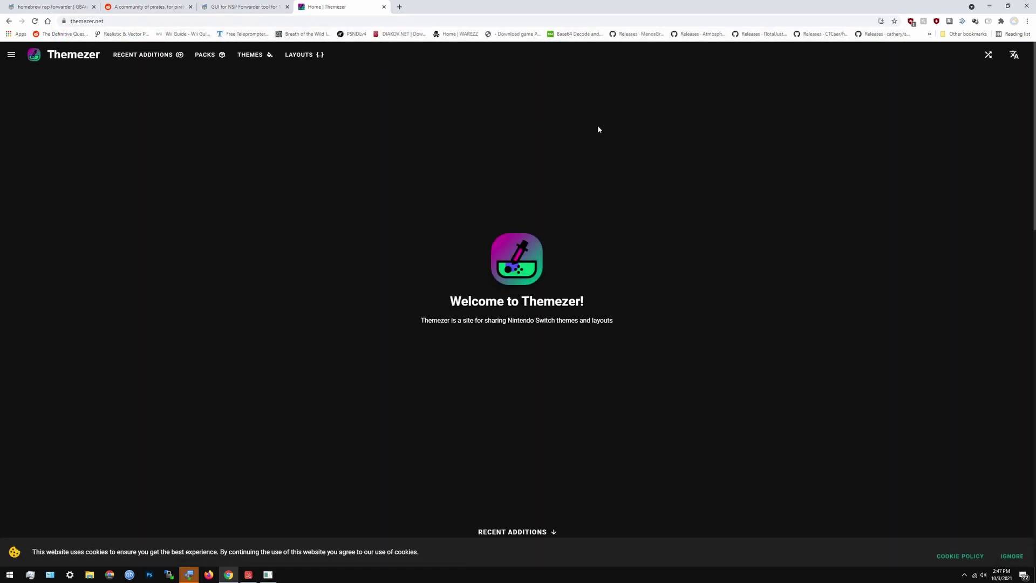
pyautogui.click(302, 55)
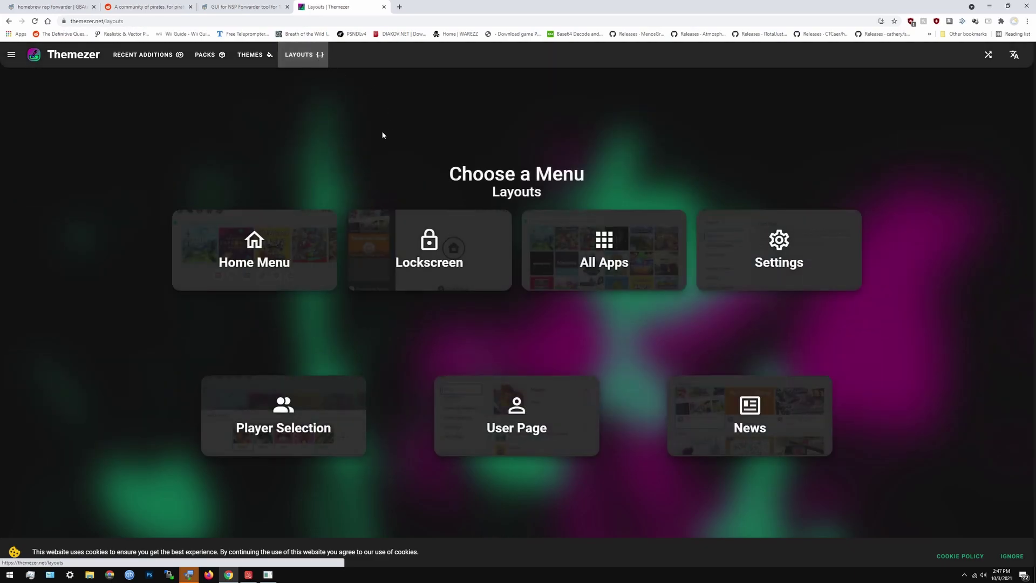
pyautogui.click(273, 225)
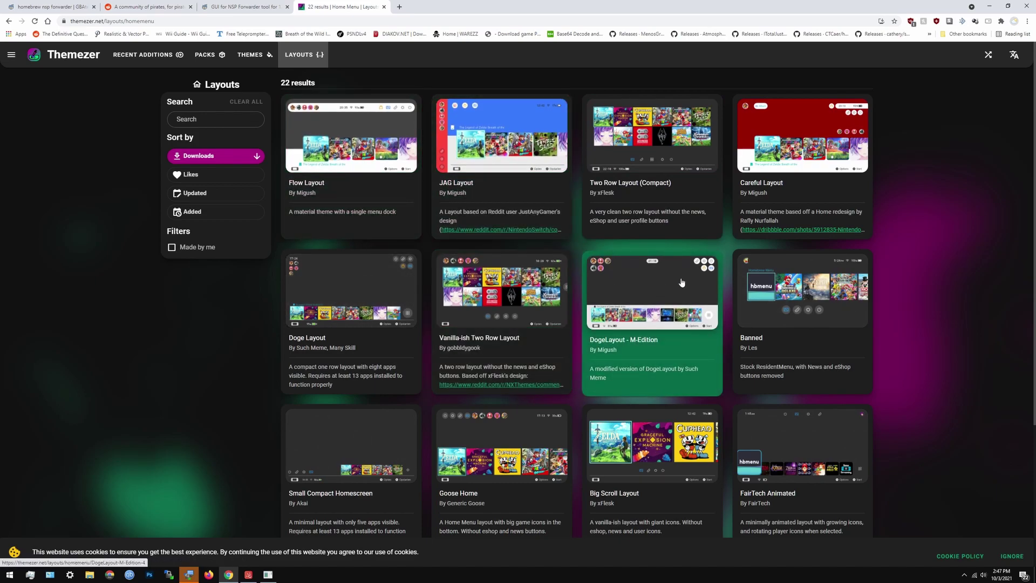
# View Themezer's recent additions and its list of theme packs
pyautogui.click(73, 54)
pyautogui.click(161, 59)
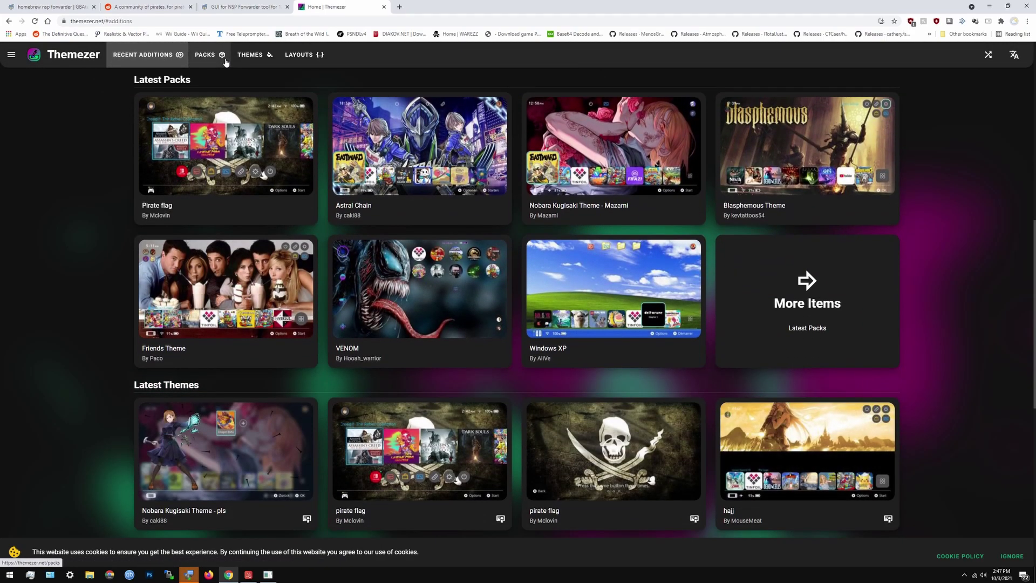
pyautogui.click(225, 60)
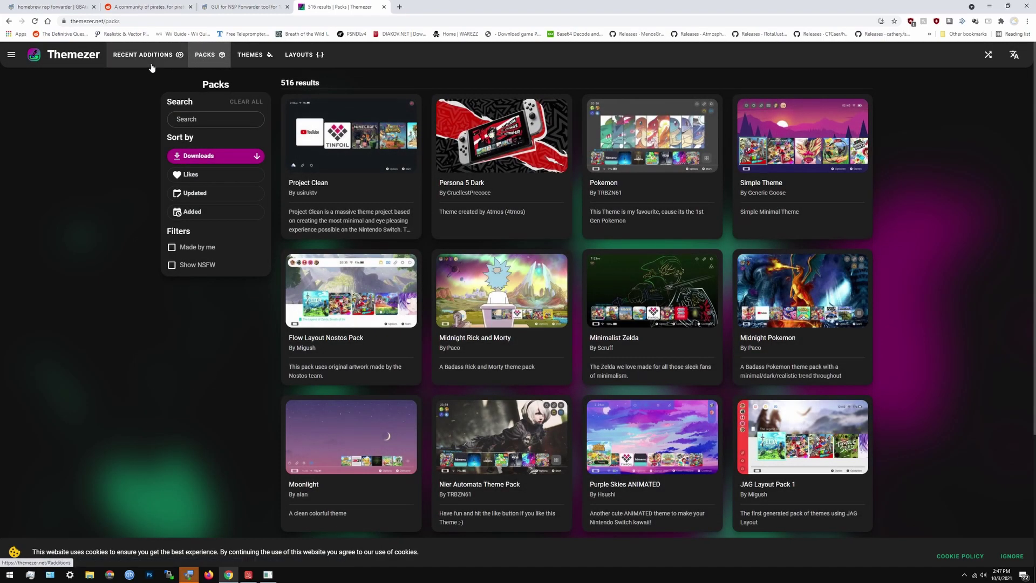
# Switch to the Reddit page and list the posts on the signed-in account's profile
pyautogui.click(149, 6)
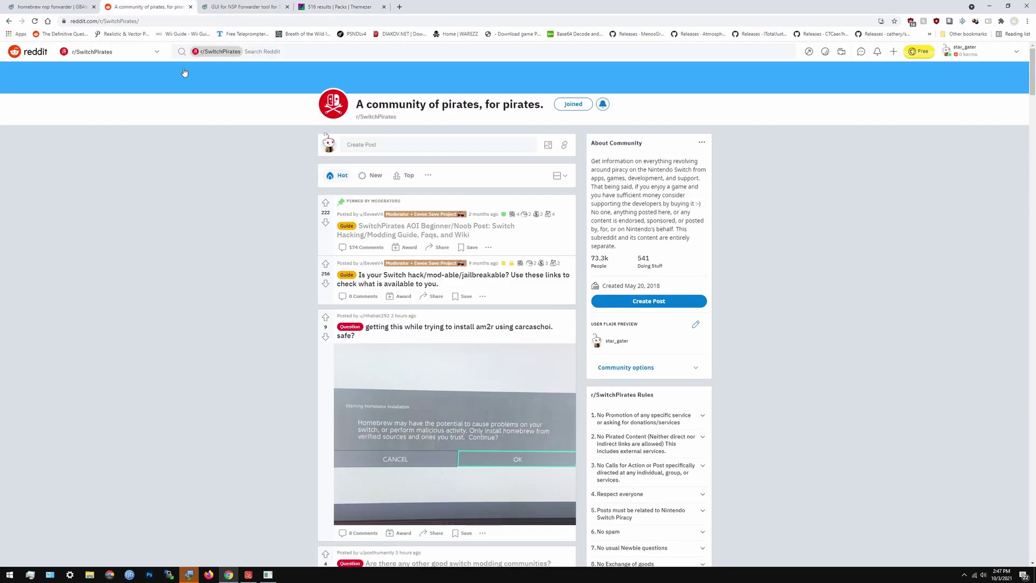
pyautogui.click(962, 52)
pyautogui.click(968, 105)
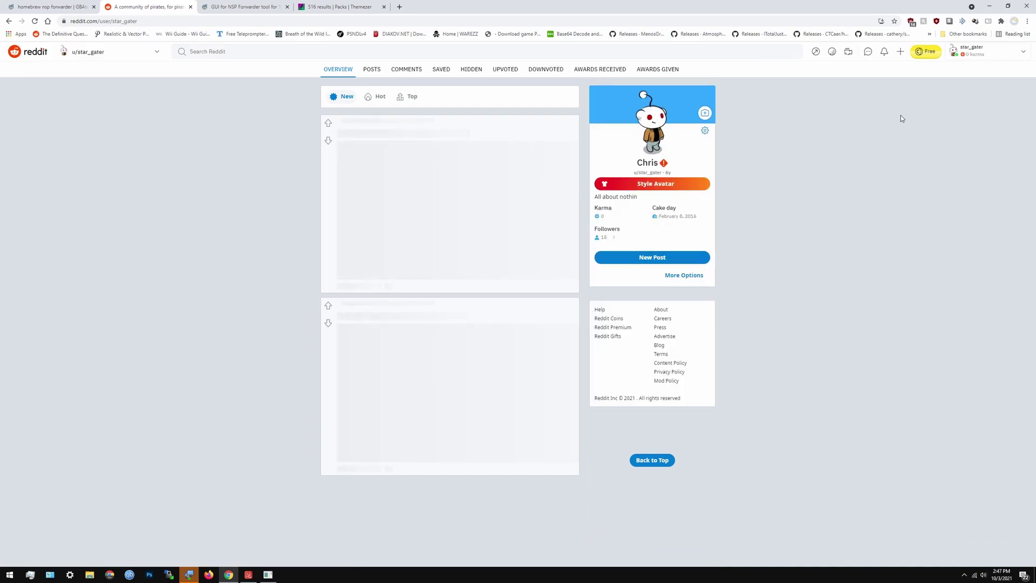
pyautogui.click(371, 73)
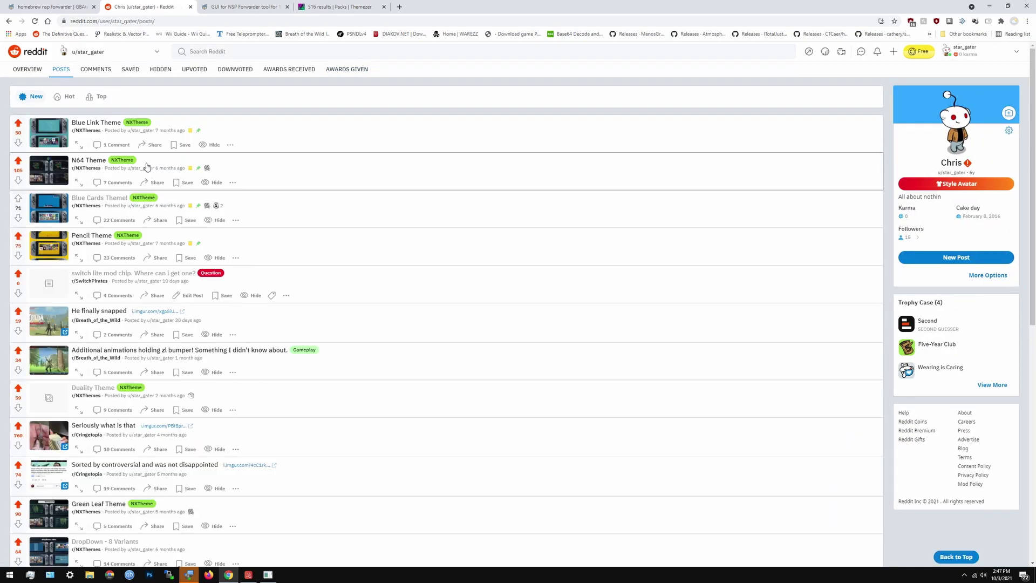
# Open the N64 Theme post and advance its gallery to the fourth image
pyautogui.click(94, 161)
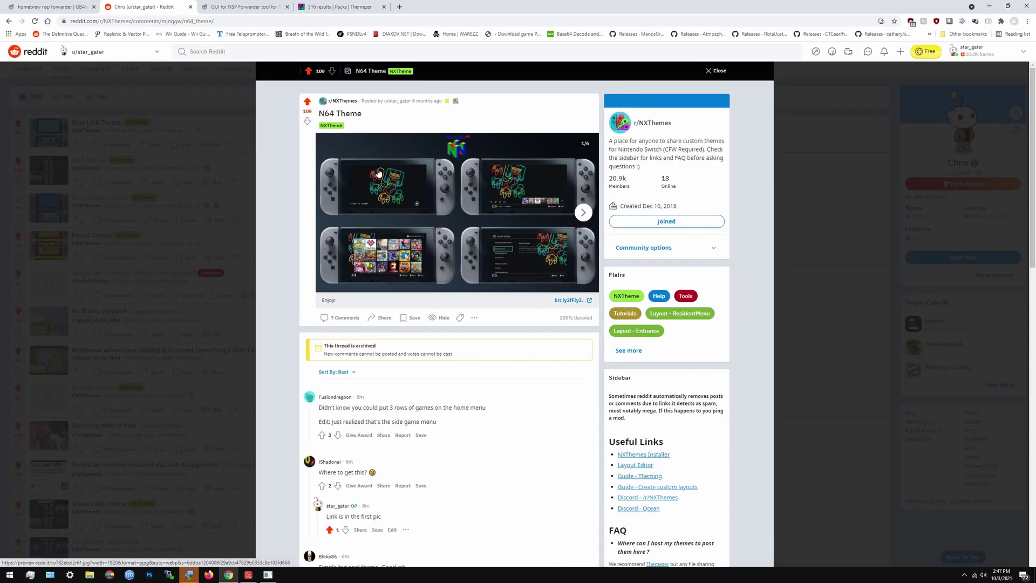
pyautogui.press('Right')
pyautogui.press('Right')
pyautogui.press('Right')
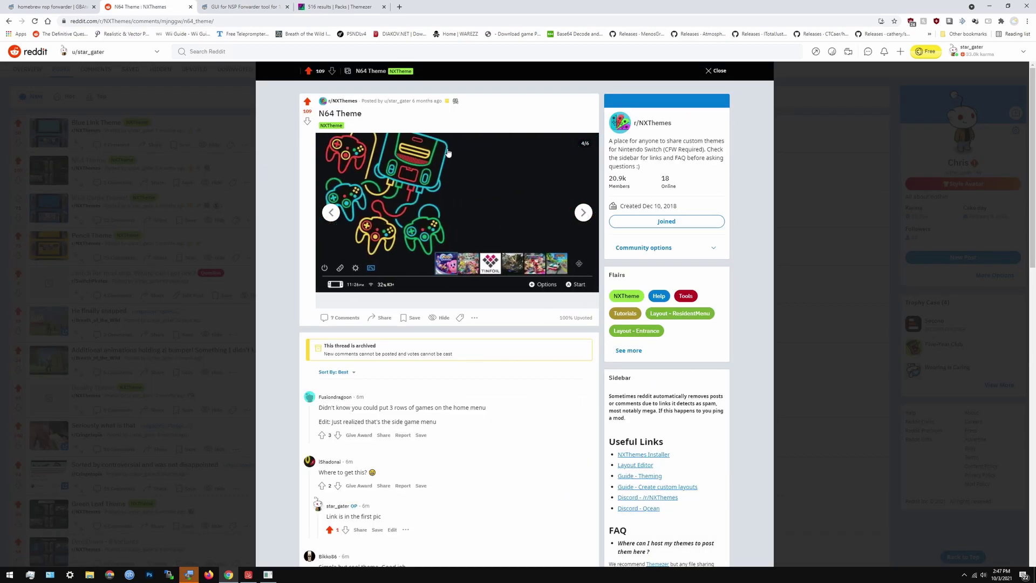
# Open the r/NXThemes community and skim its posts
pyautogui.click(342, 103)
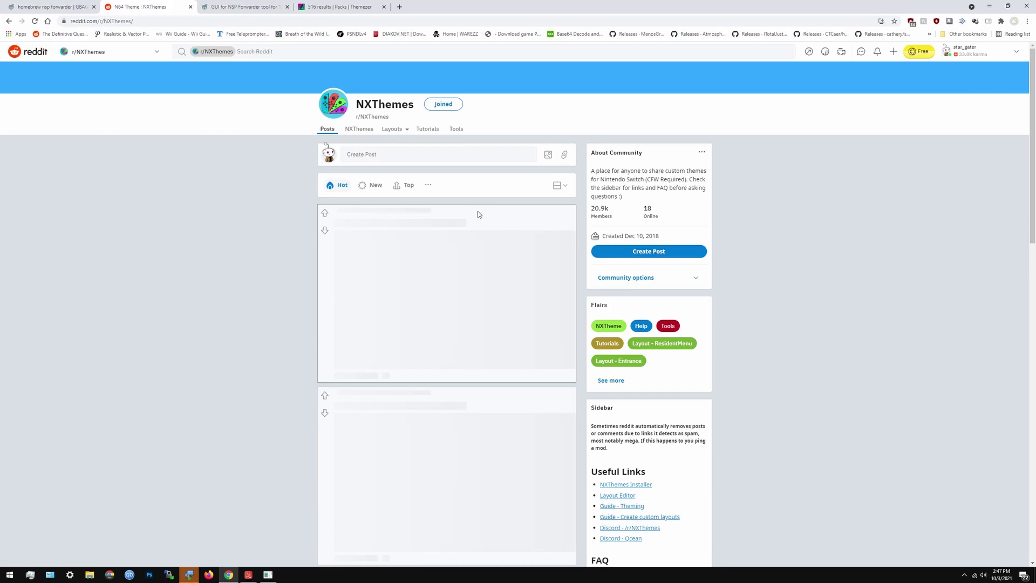
pyautogui.scroll(-14, 485, 222)
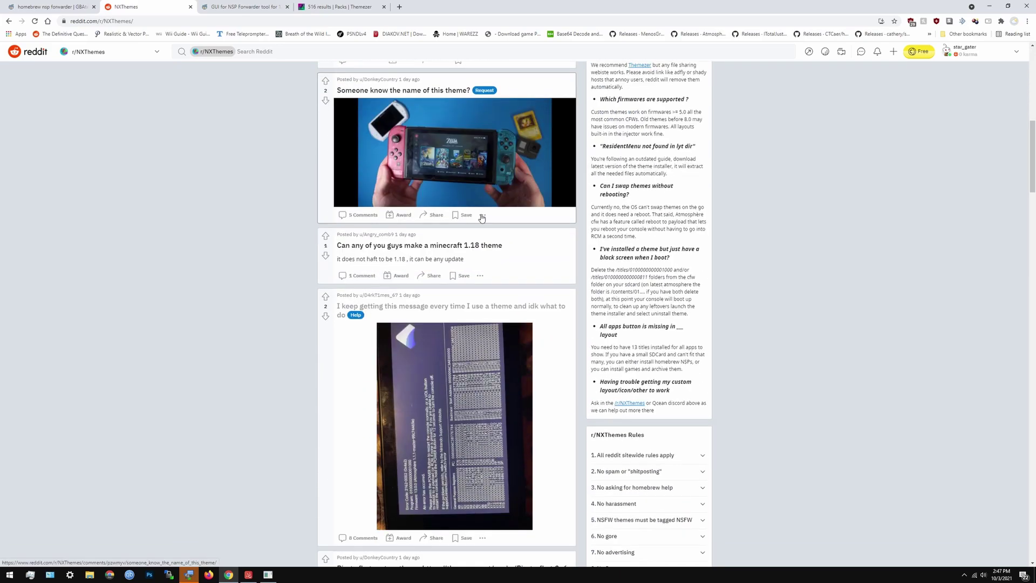
pyautogui.scroll(-5, 486, 222)
pyautogui.scroll(11, 479, 234)
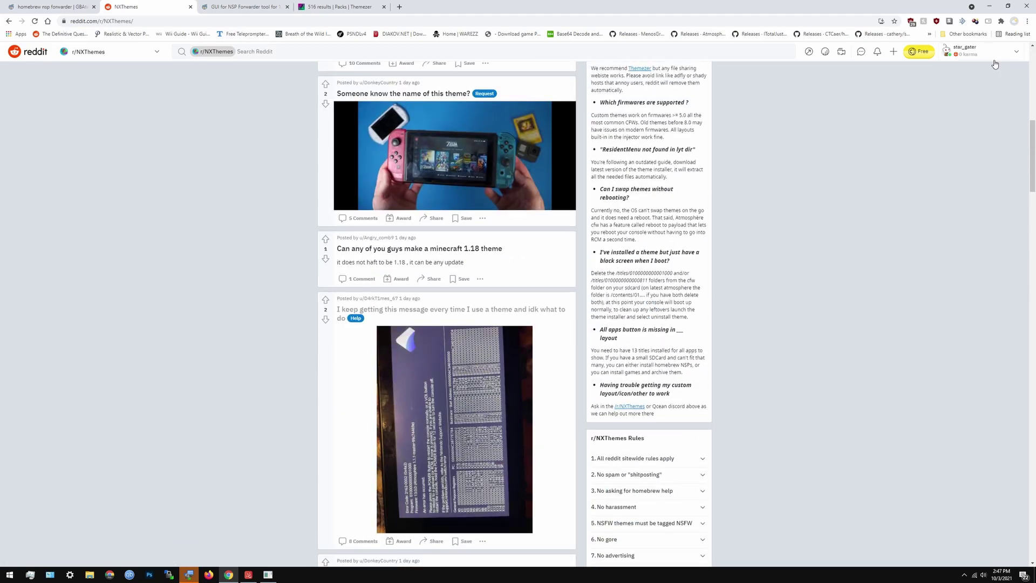
# Go back to the signed-in account's Reddit profile overview, and close the Reddit page when done
pyautogui.click(983, 52)
pyautogui.scroll(10, 815, 135)
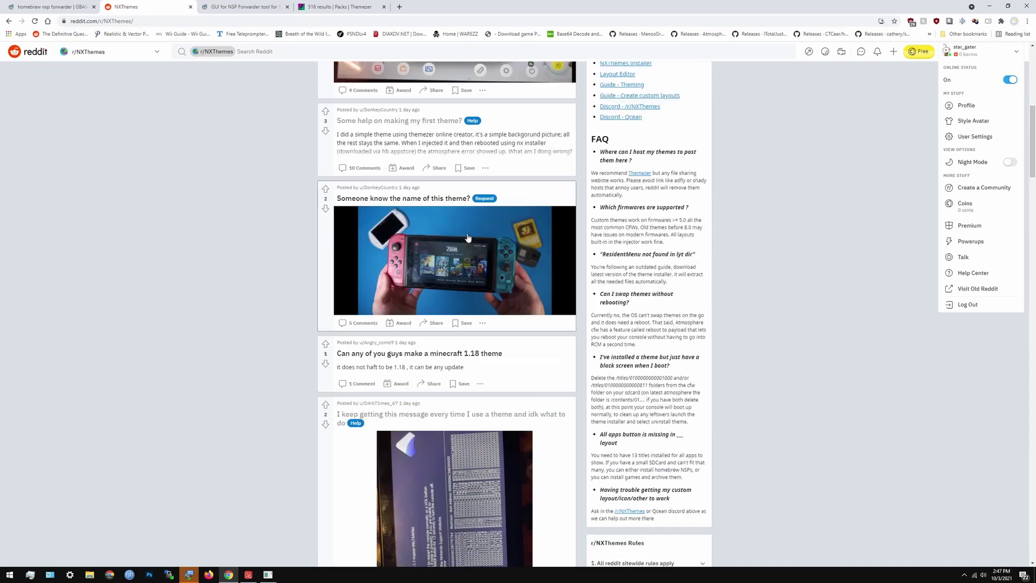
pyautogui.click(815, 135)
pyautogui.click(981, 48)
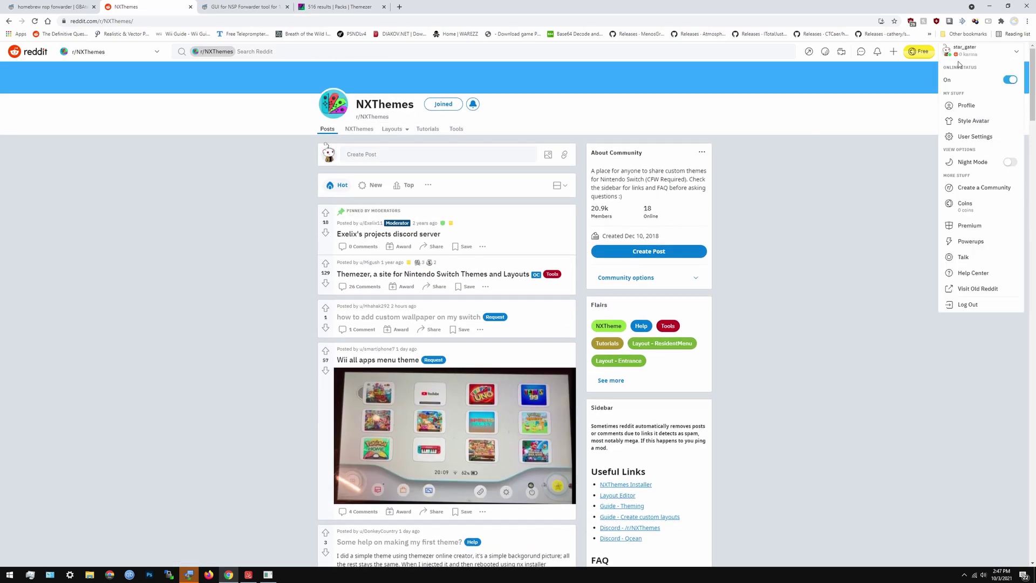
pyautogui.click(966, 105)
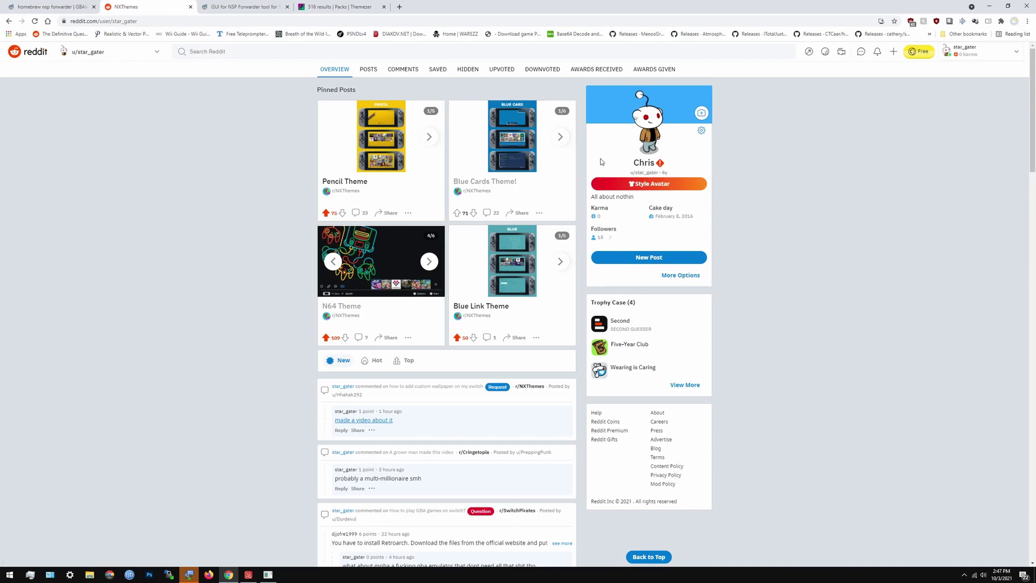
pyautogui.click(190, 7)
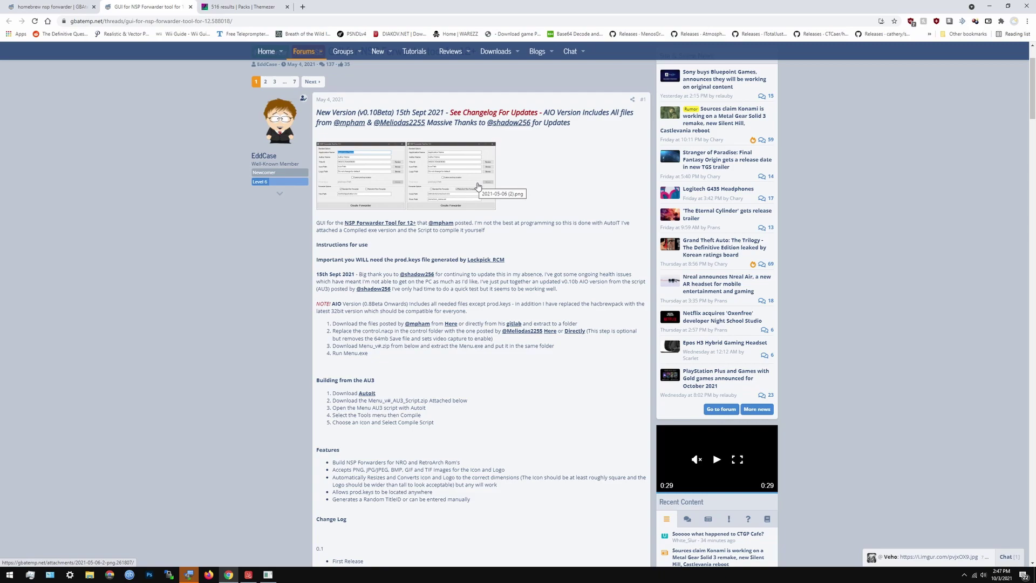
# Skim the NSP Forwarder thread's change log and the replies below it
pyautogui.scroll(-20, 416, 186)
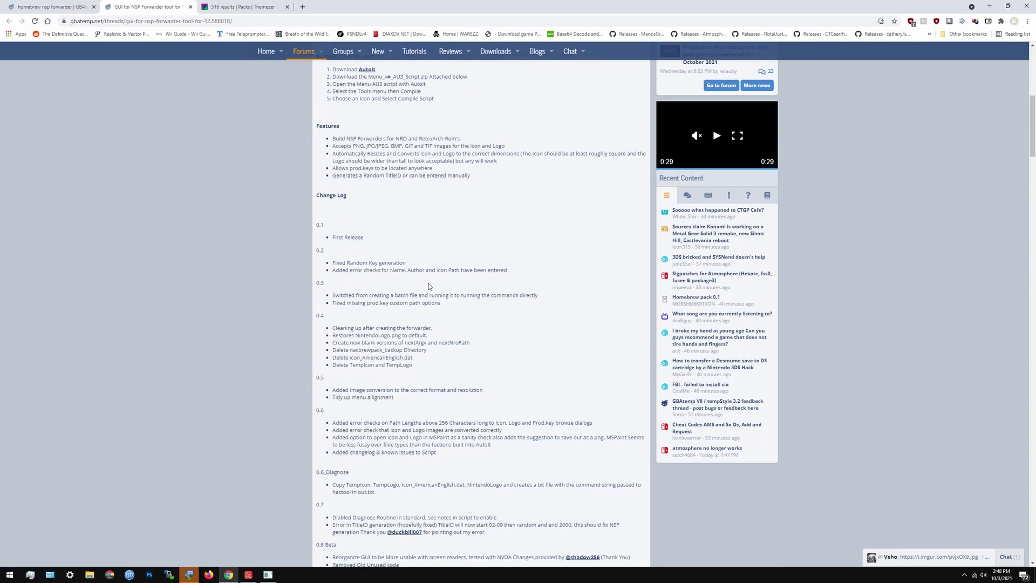
pyautogui.scroll(-20, 458, 303)
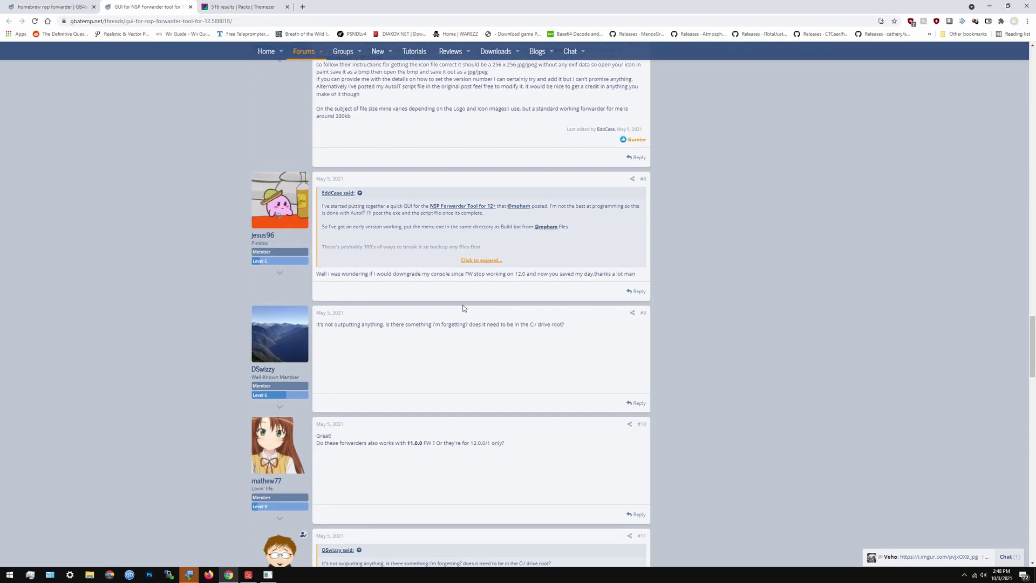
pyautogui.scroll(-2, 620, 393)
pyautogui.scroll(20, 724, 310)
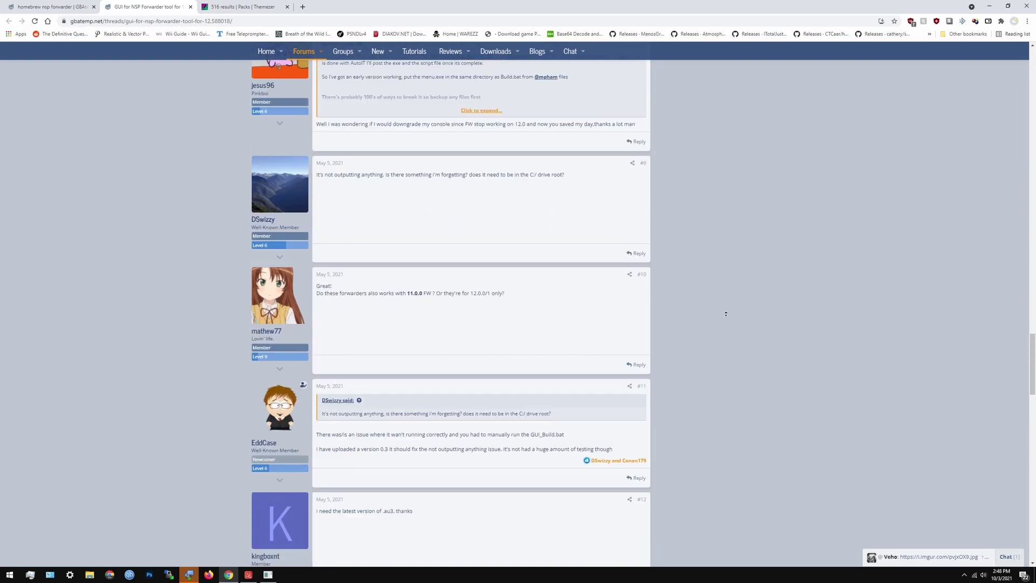